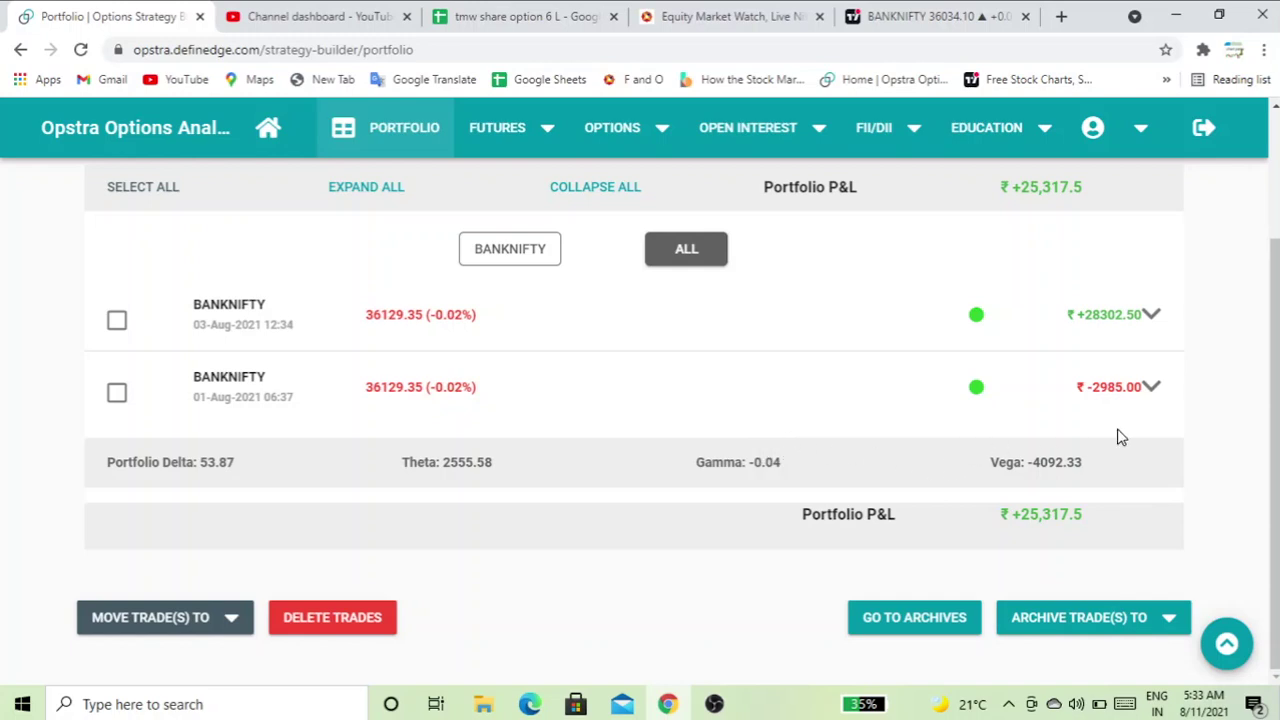
Check the BANKNIFTY weekly chart in TradingView, then examine the payoff table on Sheet7 of the Google Sheets option workbook.
click(940, 14)
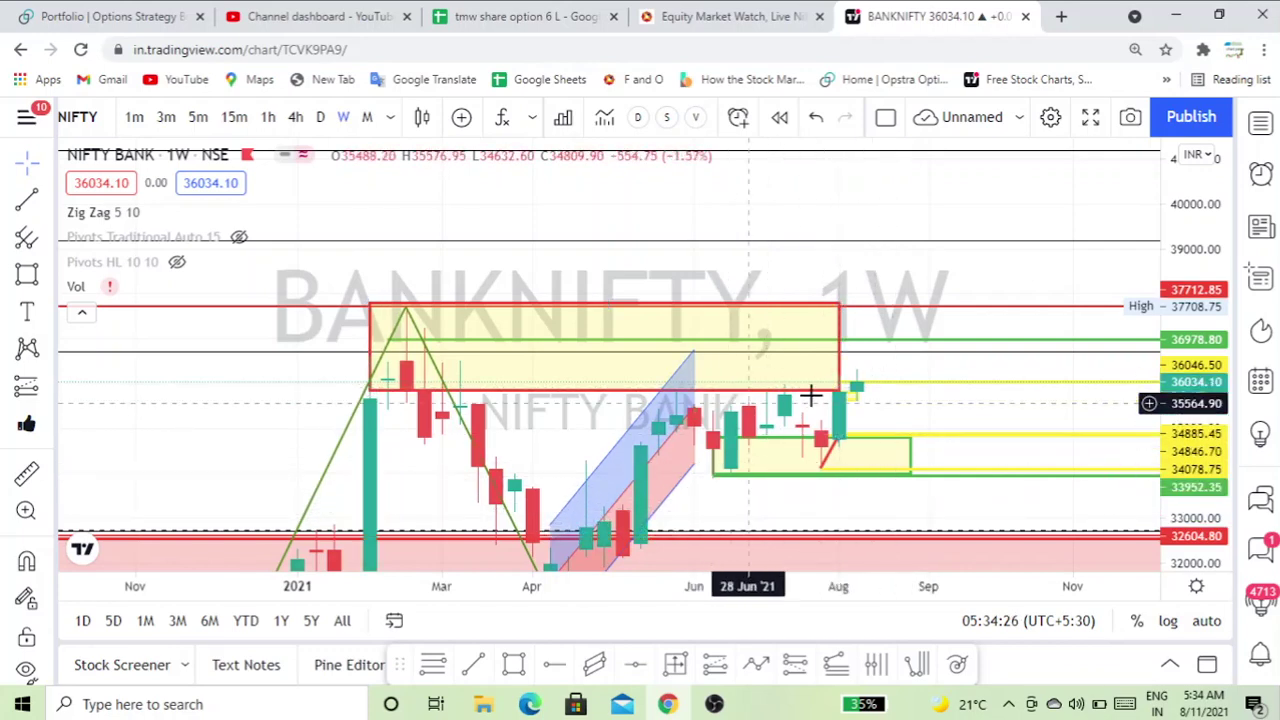
click(566, 17)
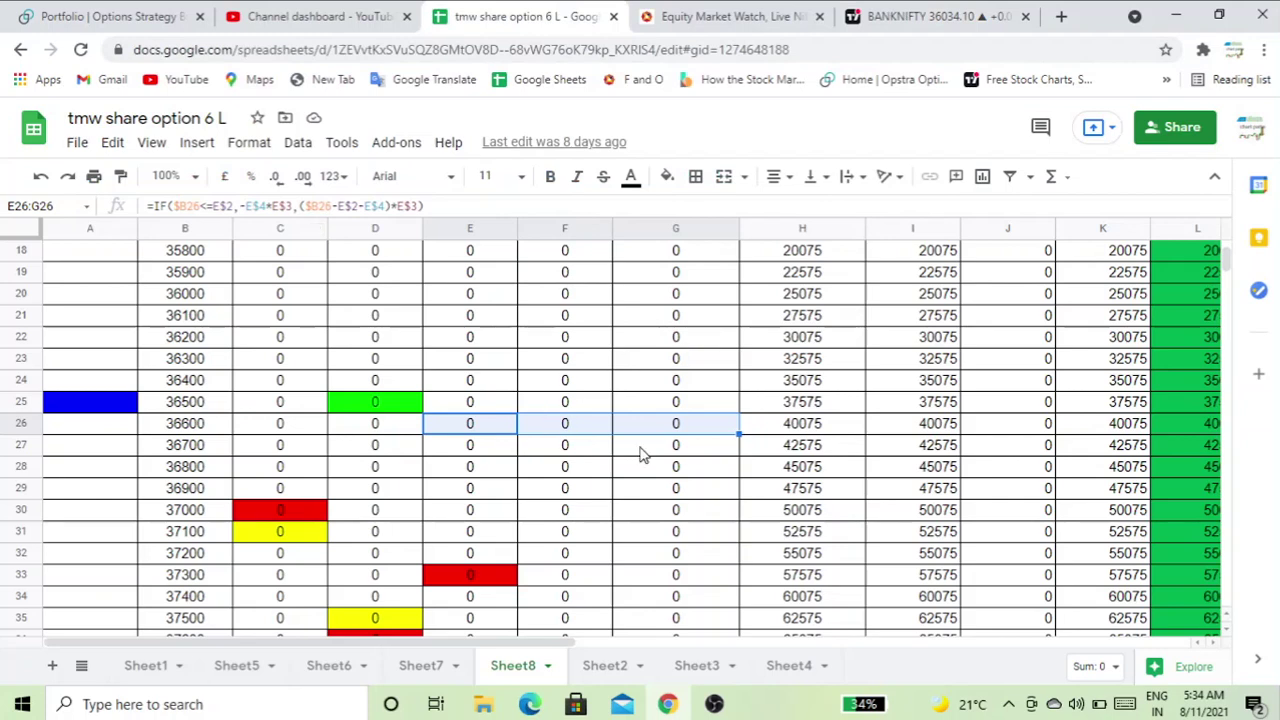
scroll(630, 447, up, 2)
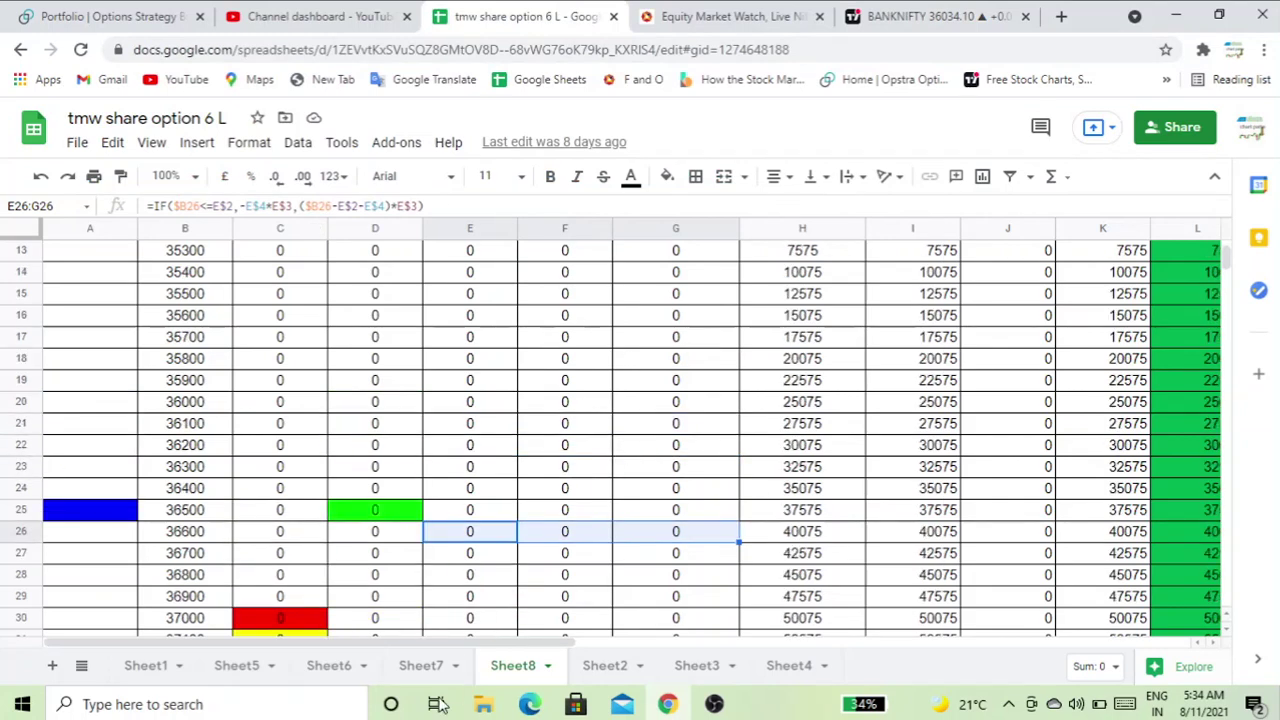
click(420, 665)
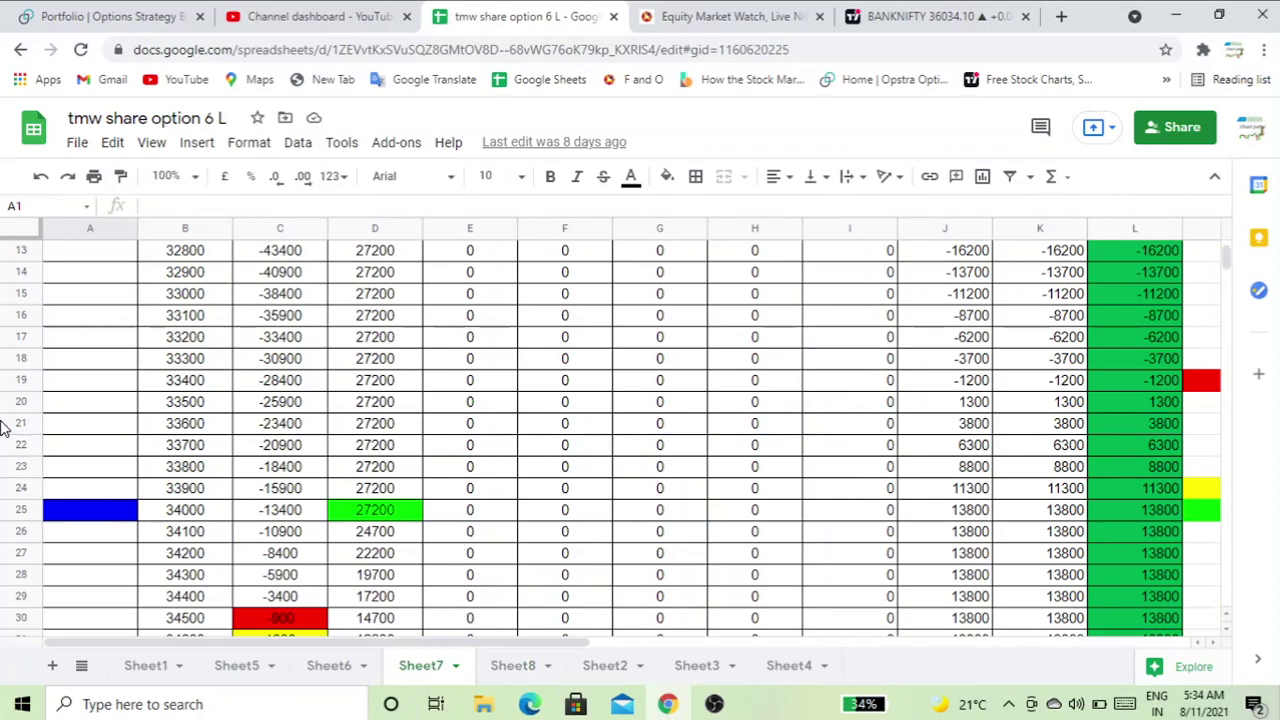
scroll(711, 558, up, 5)
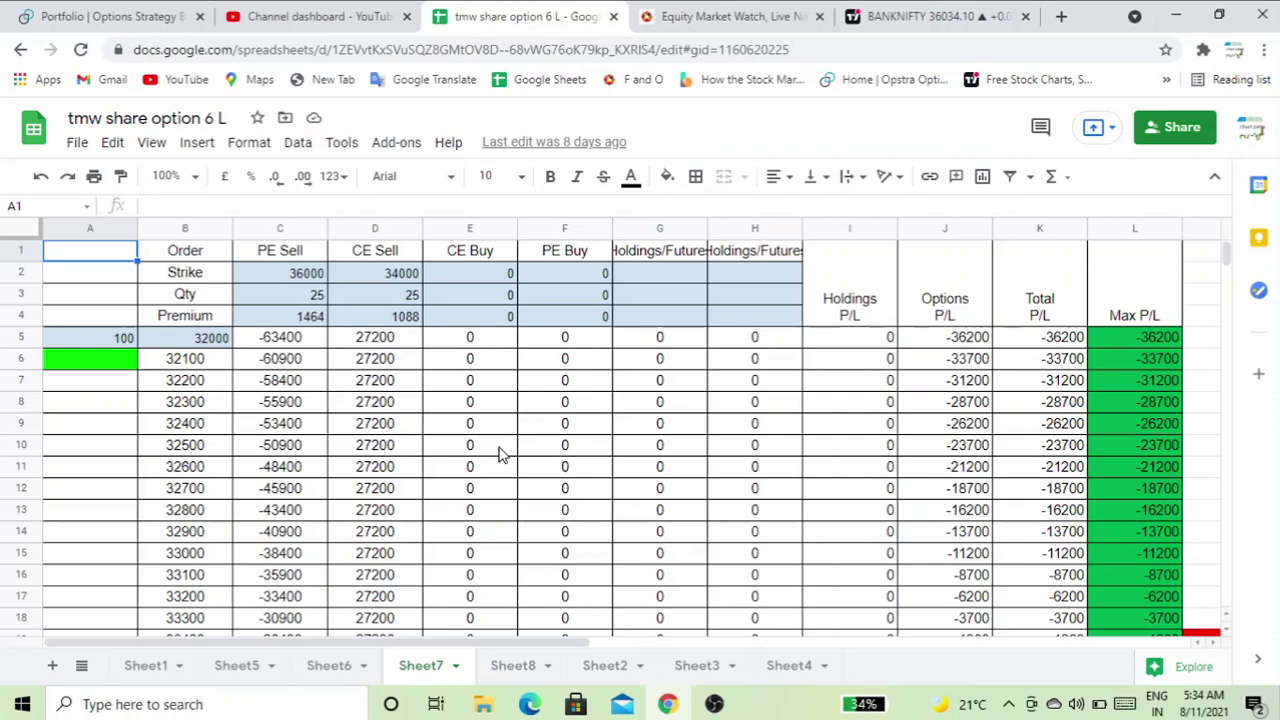
scroll(503, 453, down, 3)
scroll(503, 453, down, 5)
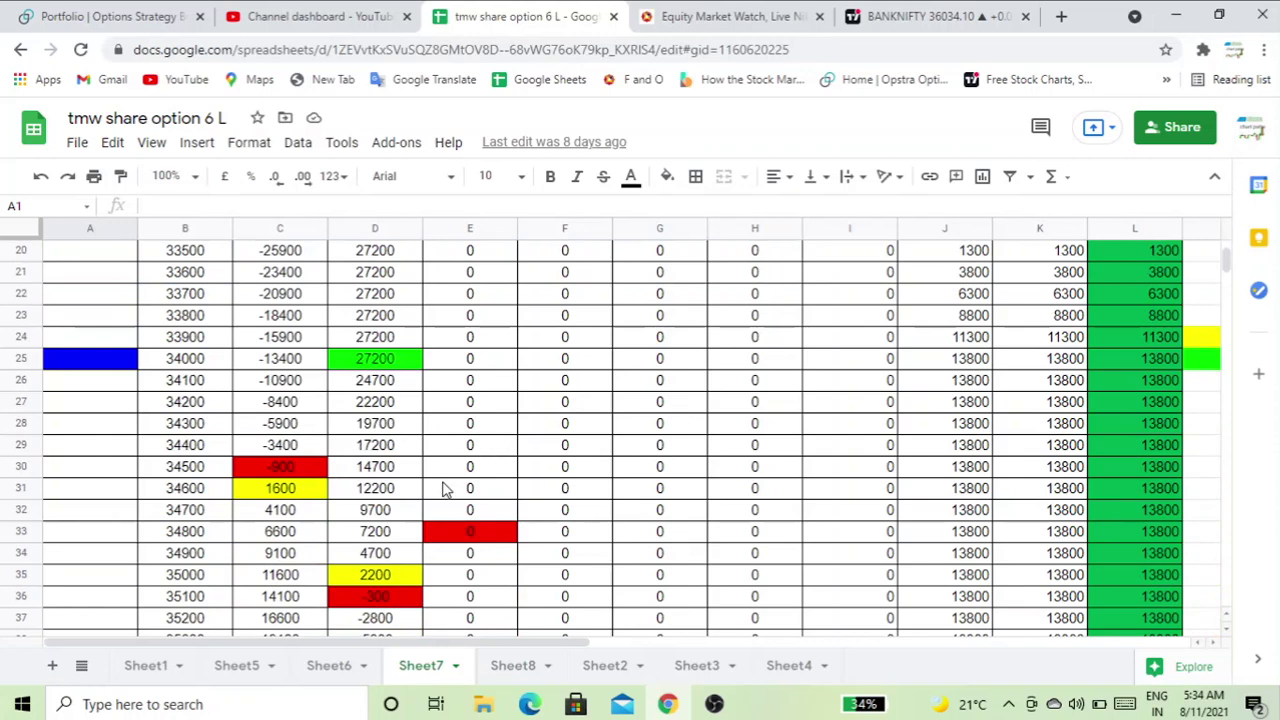
scroll(371, 491, down, 2)
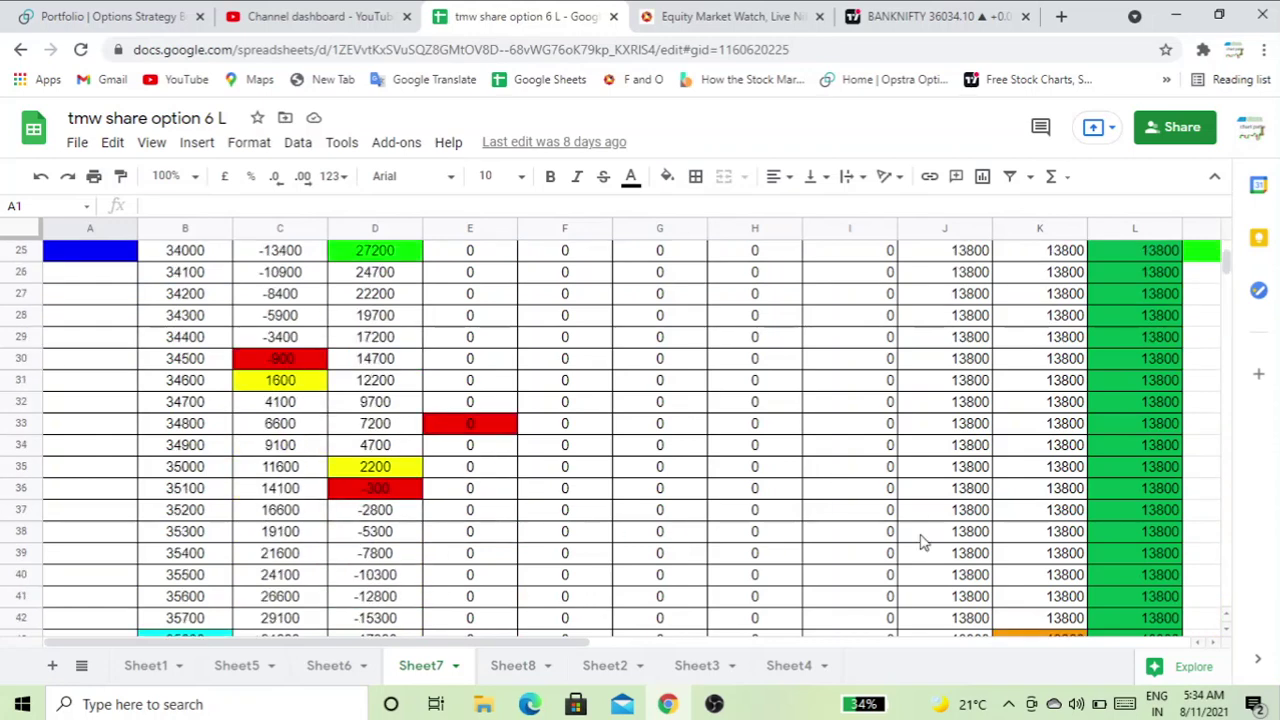
scroll(1168, 368, down, 2)
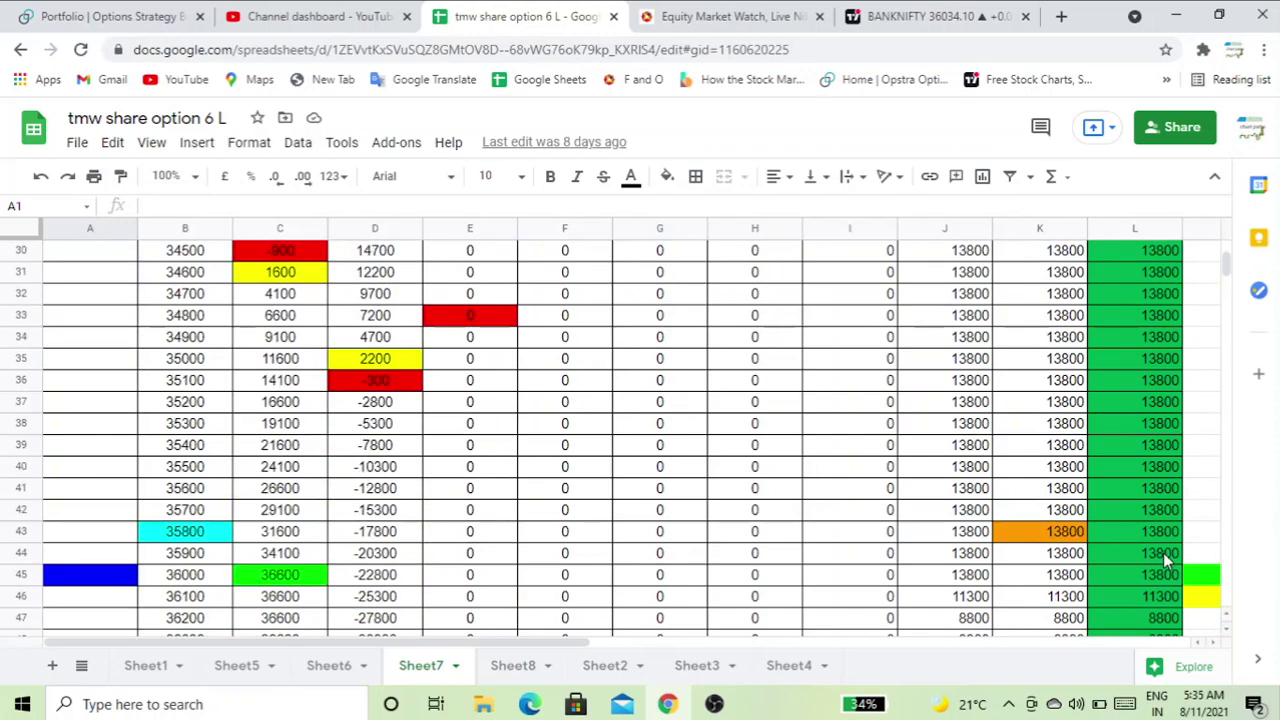
scroll(1057, 526, up, 2)
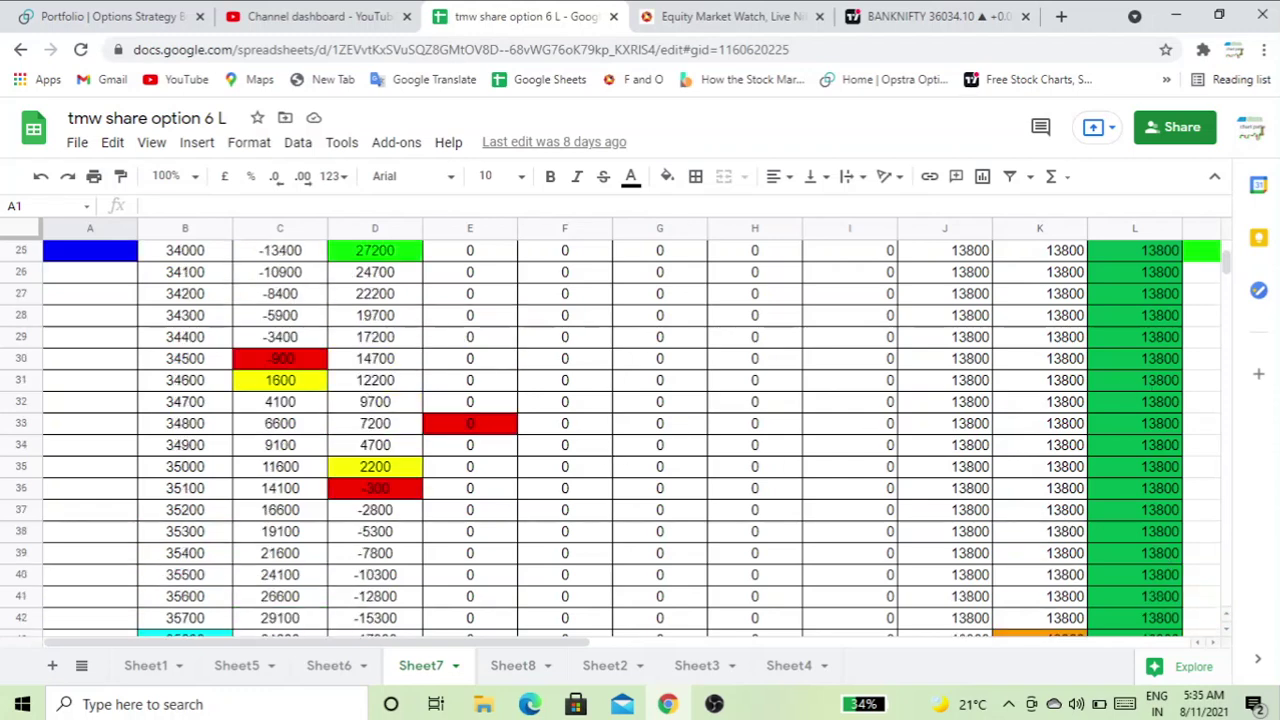
scroll(677, 446, down, 1)
Switch to the Opstra portfolio and expand the BANKNIFTY trade of 01-Aug-2021 to review its option legs.
click(148, 17)
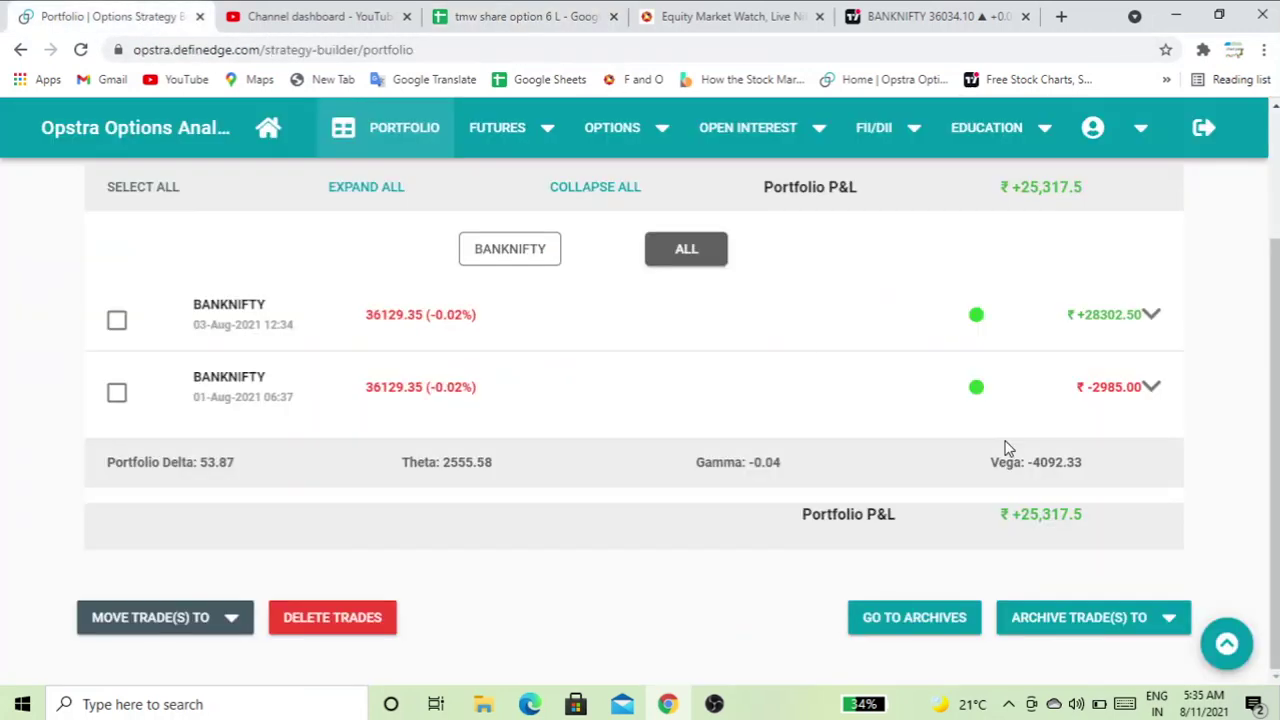
click(1151, 392)
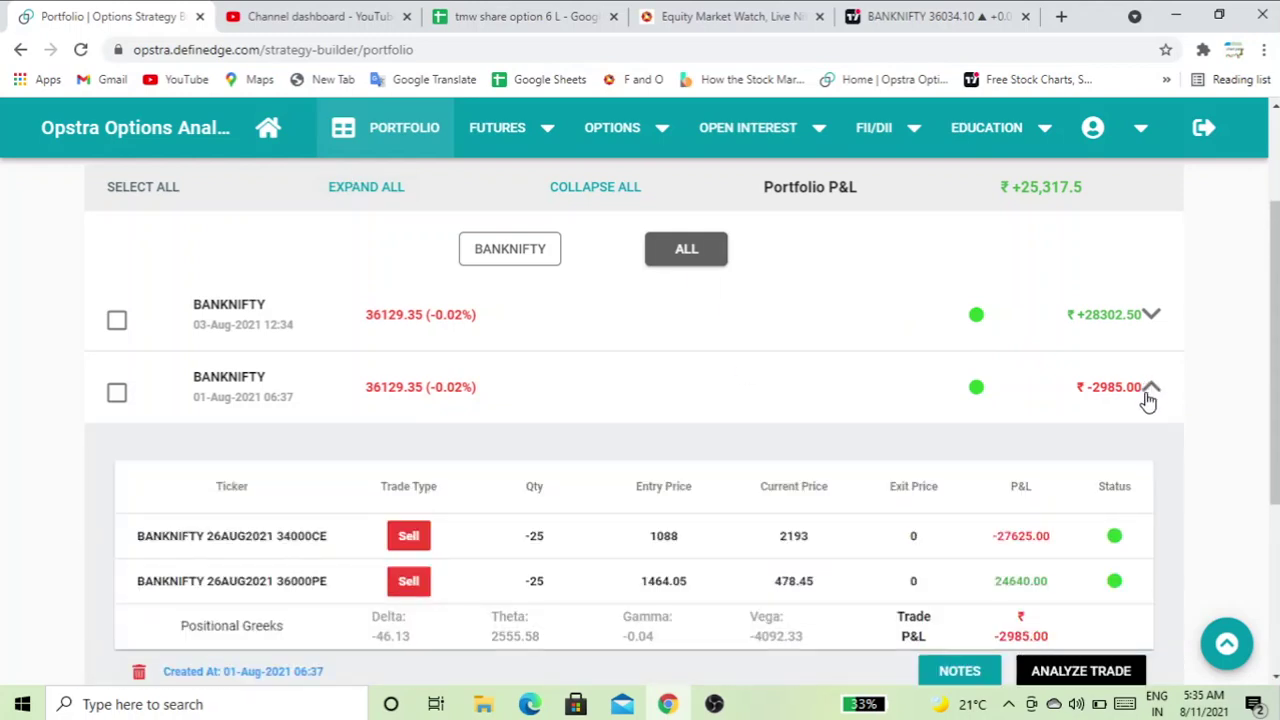
scroll(1148, 398, down, 1)
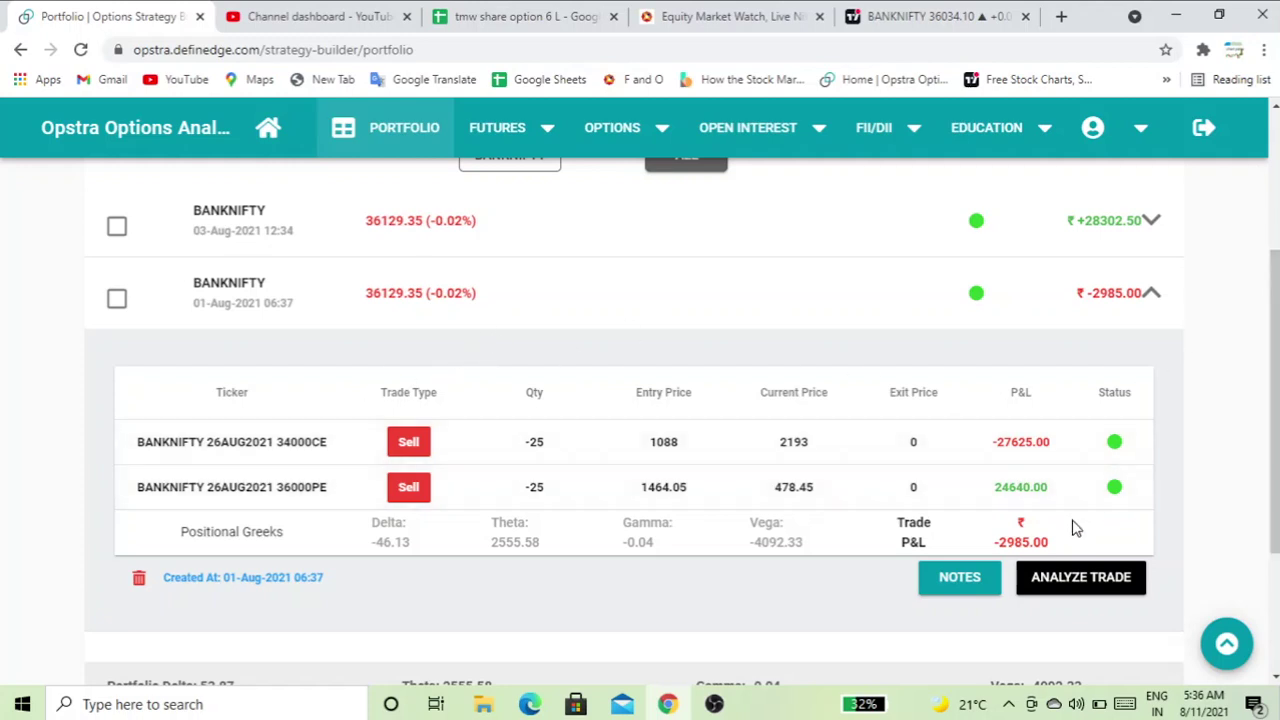
scroll(1073, 528, up, 1)
scroll(1020, 572, down, 1)
Return to Sheet7 in Google Sheets and fill the Total P/L cell K65, in the 38000 row, with cyan.
click(1008, 22)
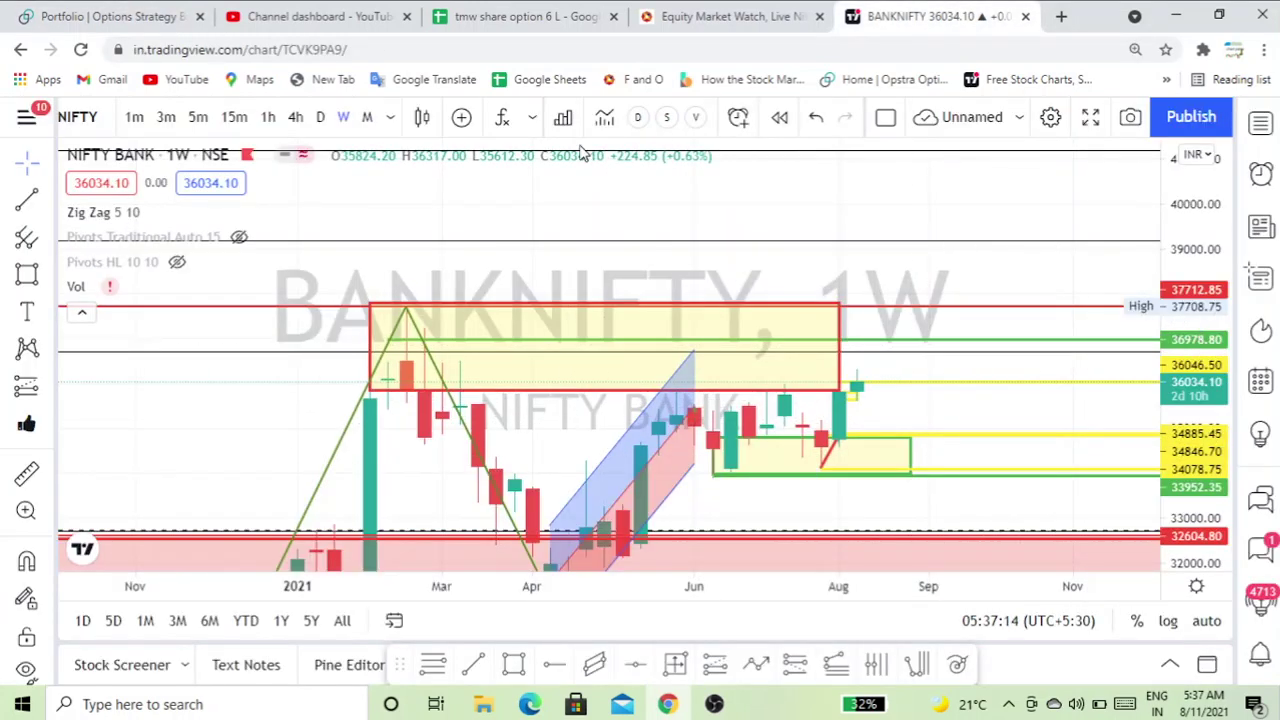
click(540, 17)
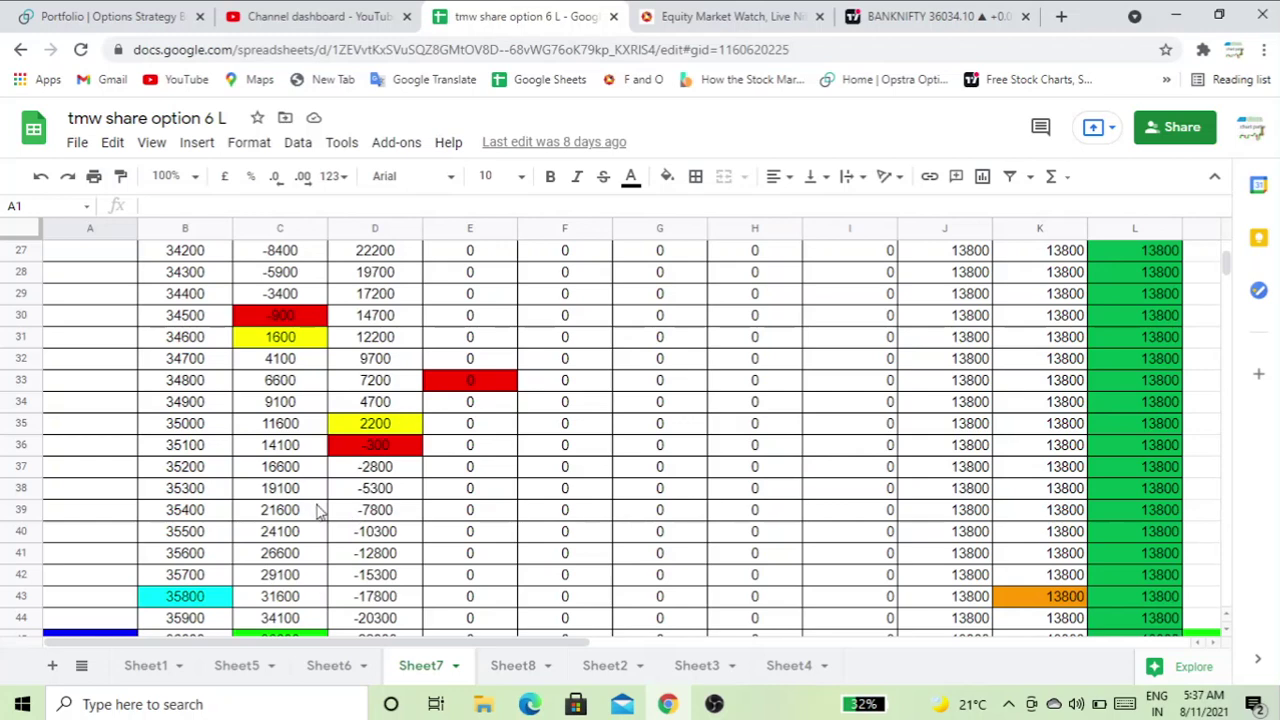
scroll(338, 509, up, 10)
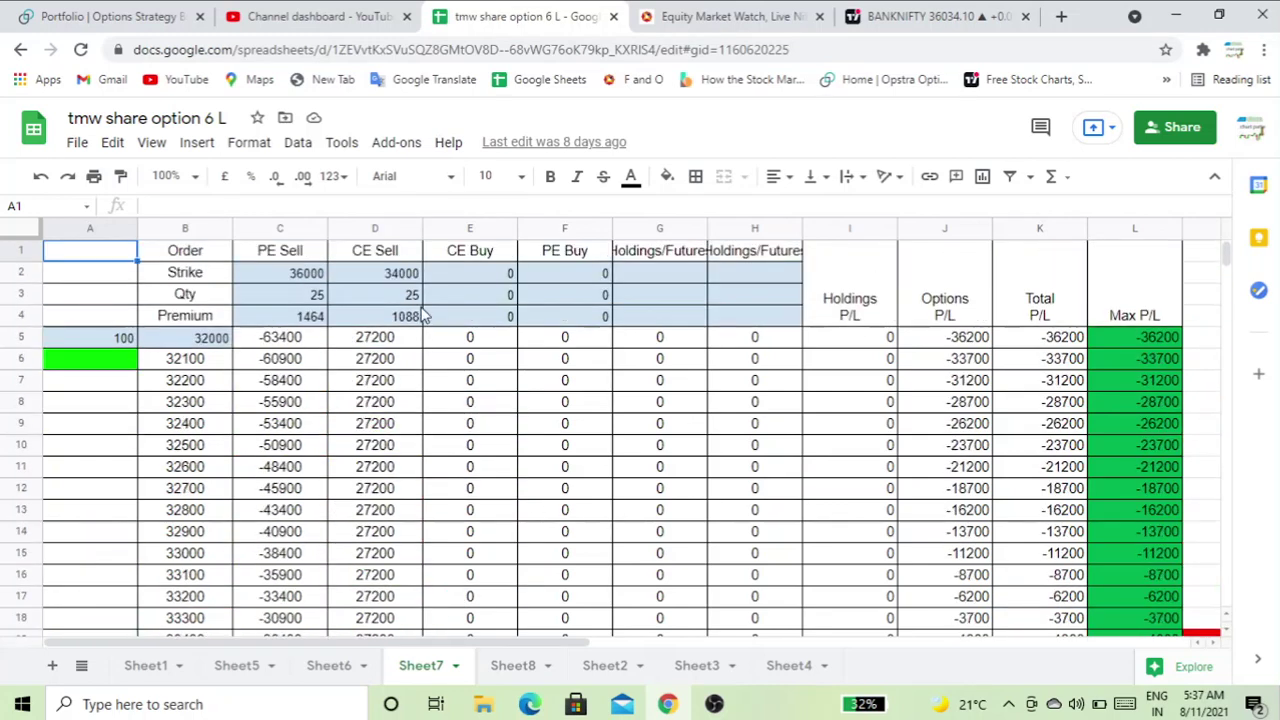
scroll(388, 510, down, 10)
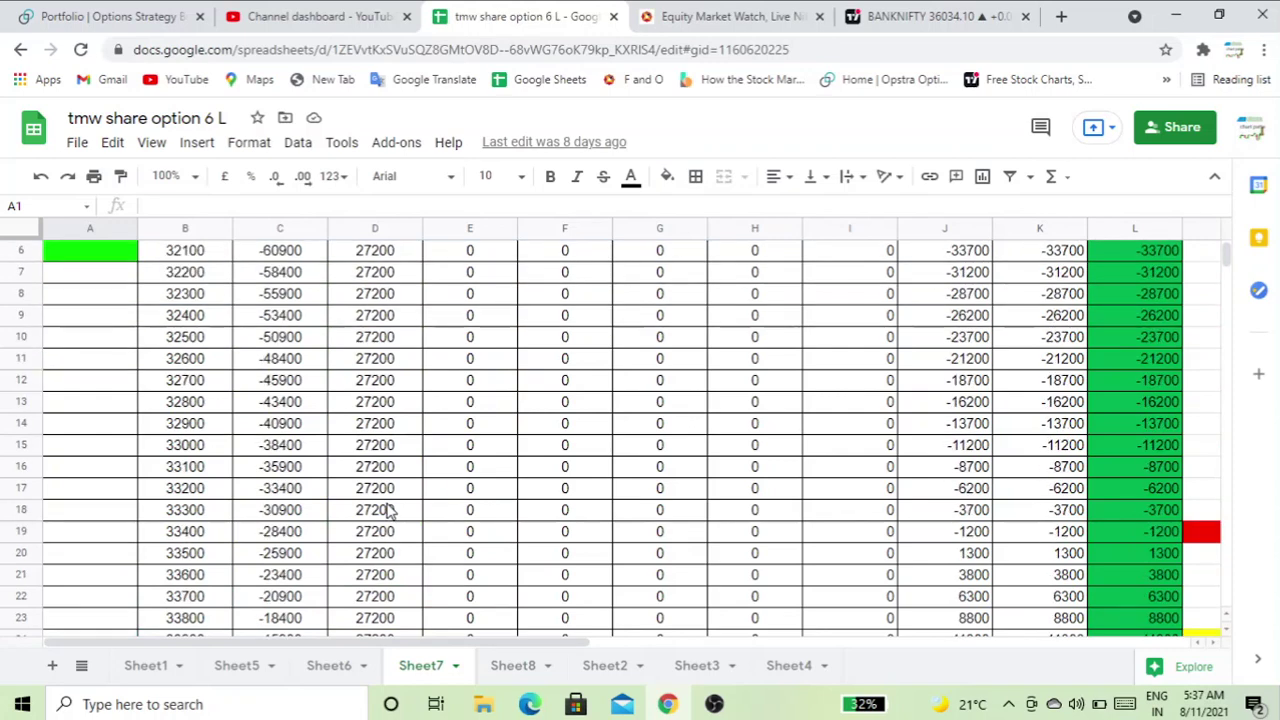
scroll(388, 510, down, 4)
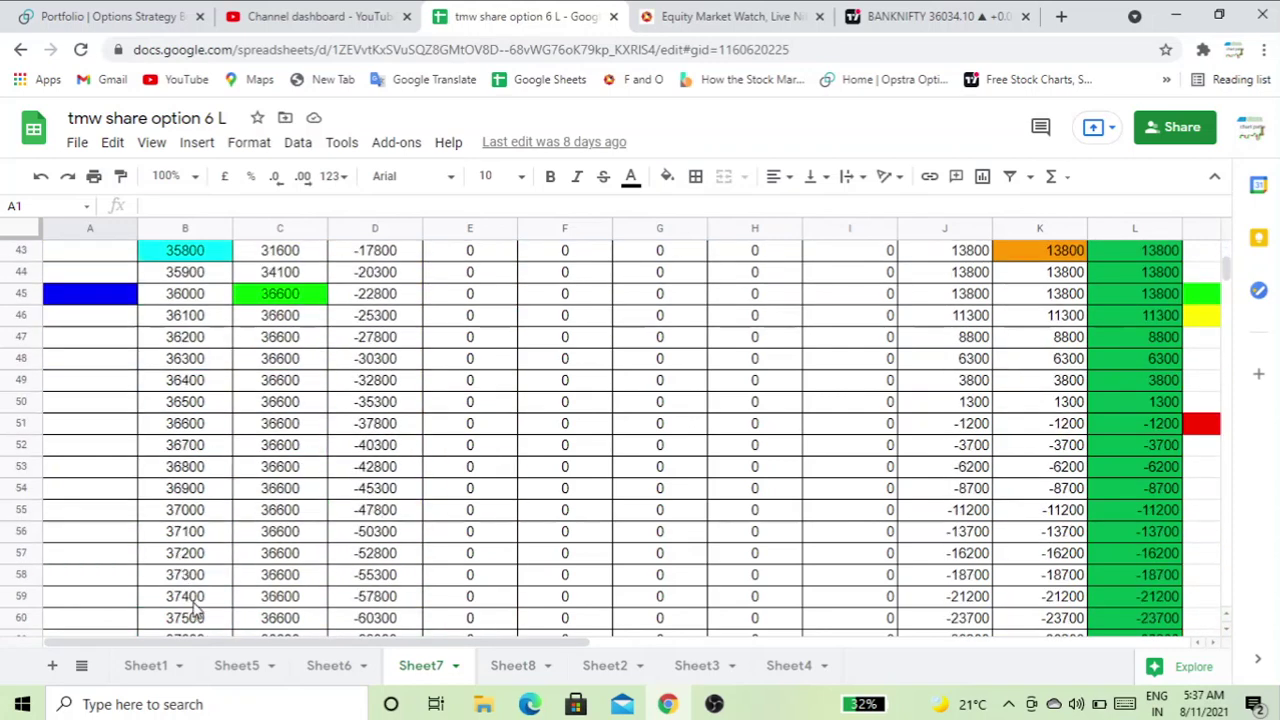
scroll(195, 610, down, 1)
scroll(195, 620, down, 1)
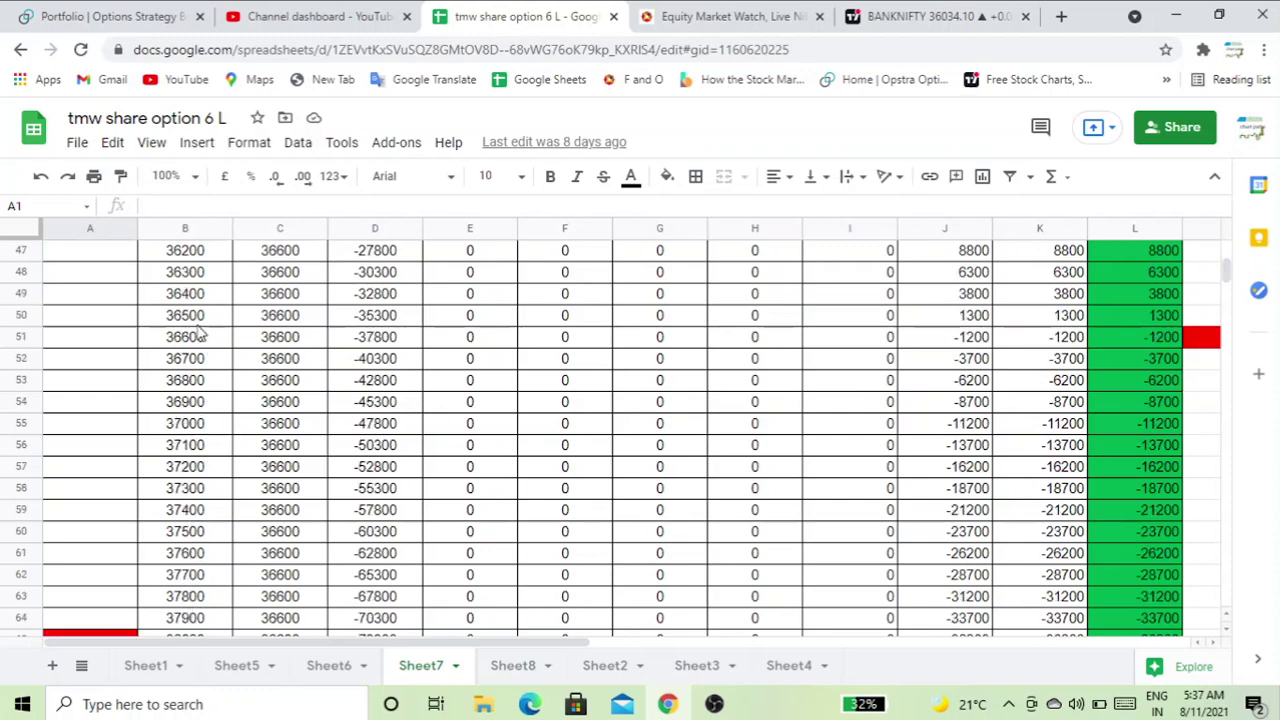
scroll(190, 520, down, 2)
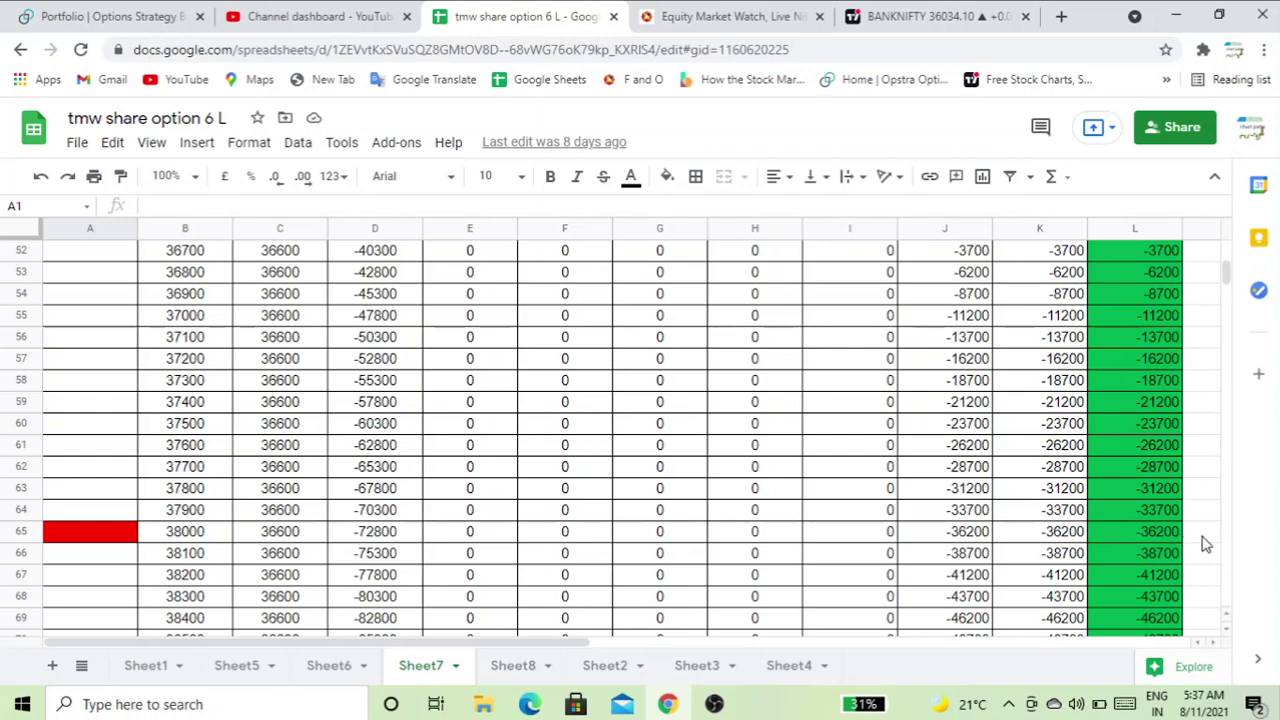
click(1047, 541)
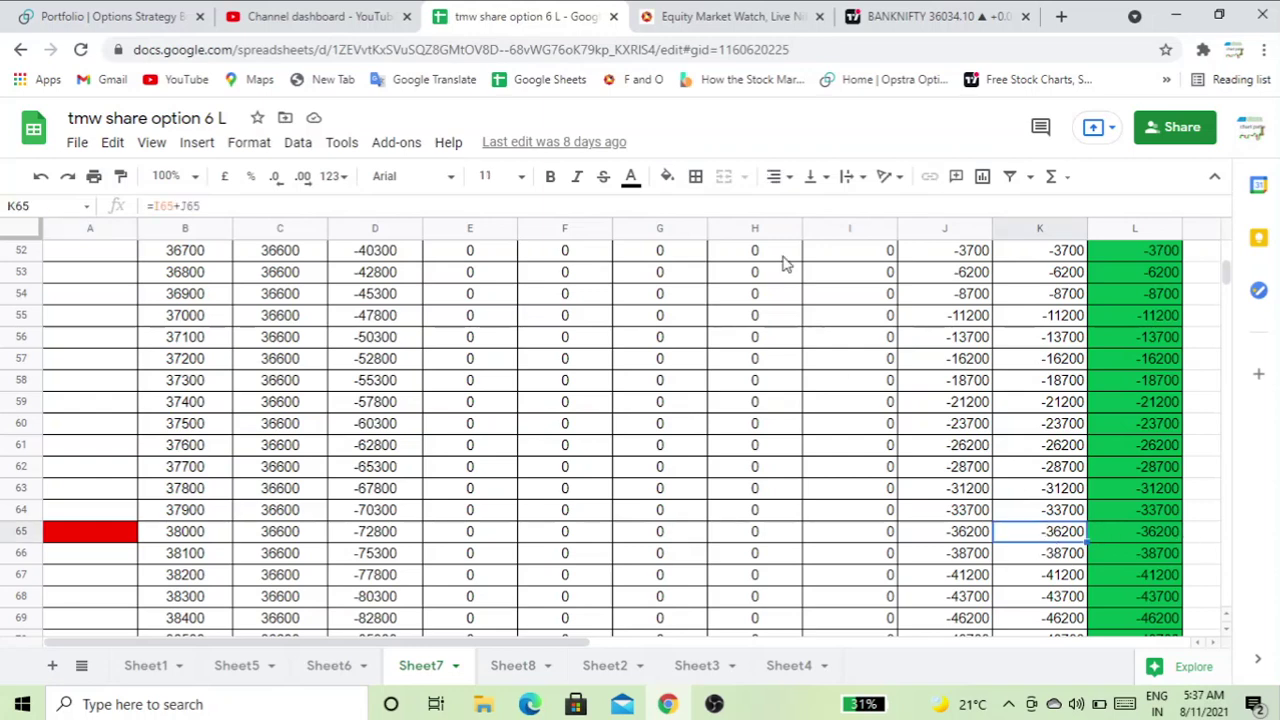
click(668, 183)
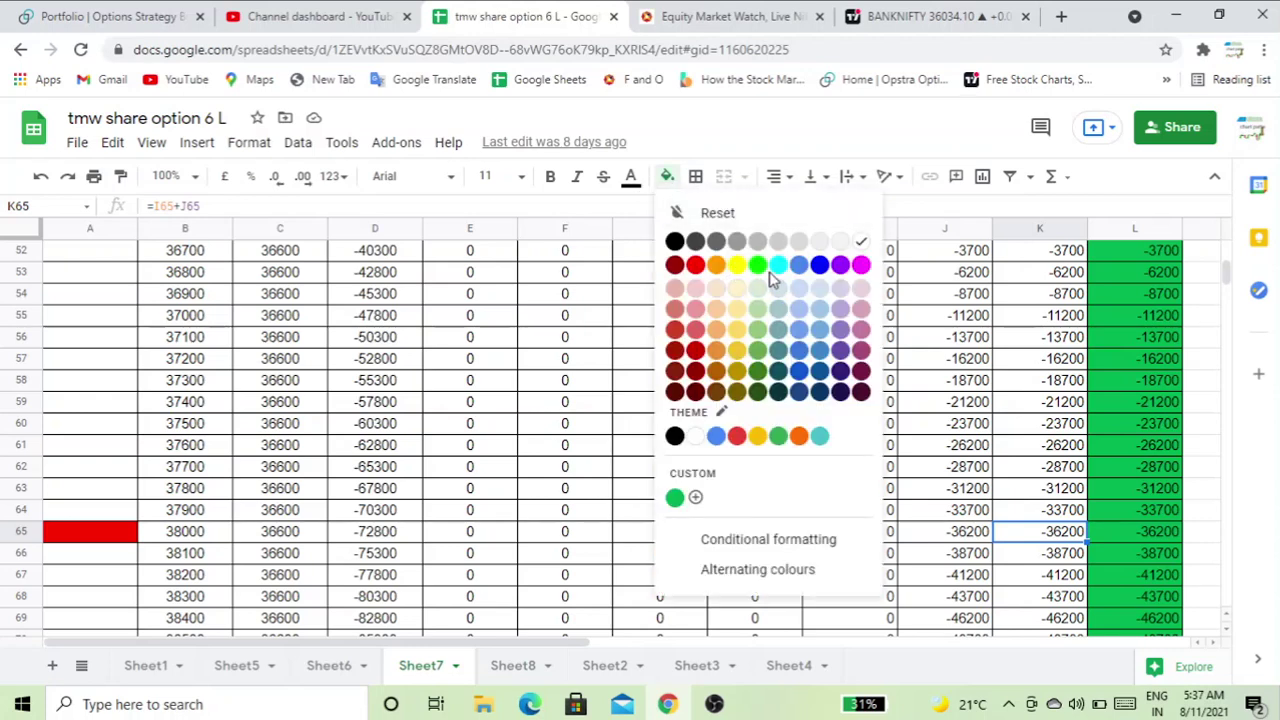
click(779, 266)
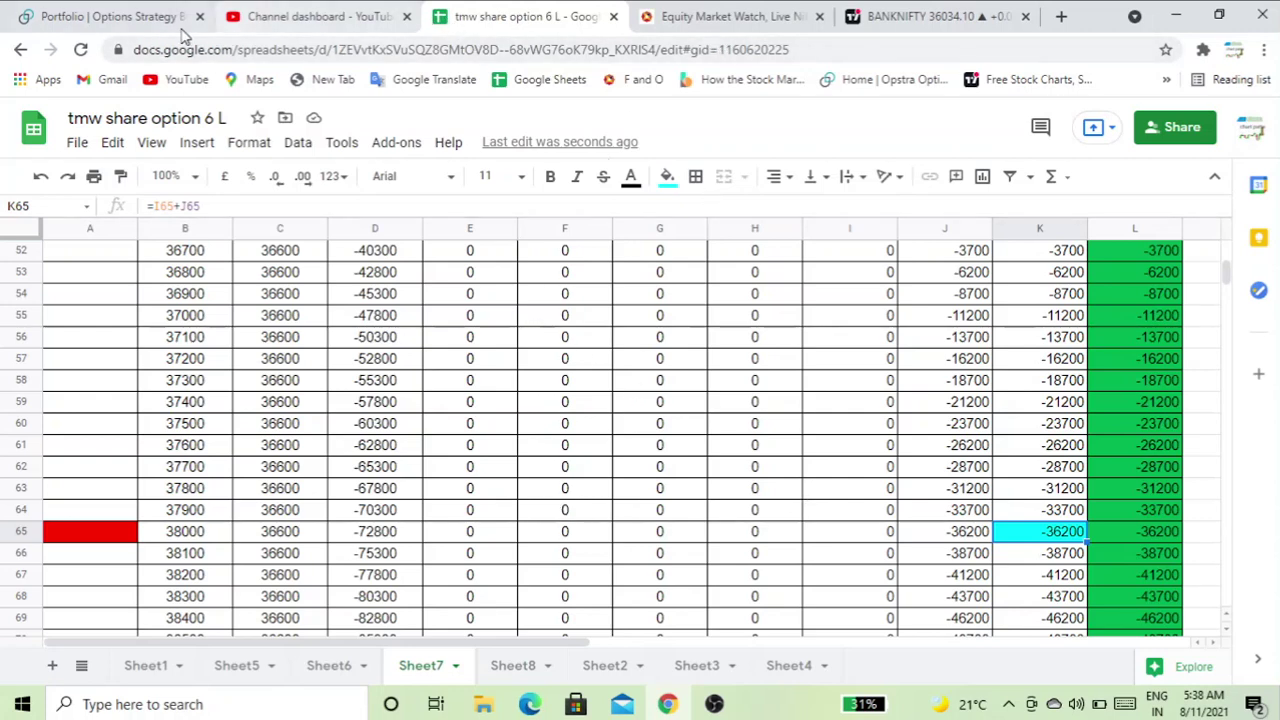
Switch to the Opstra portfolio and expand the BANKNIFTY trade of 03-Aug-2021 to review its futures position.
click(152, 18)
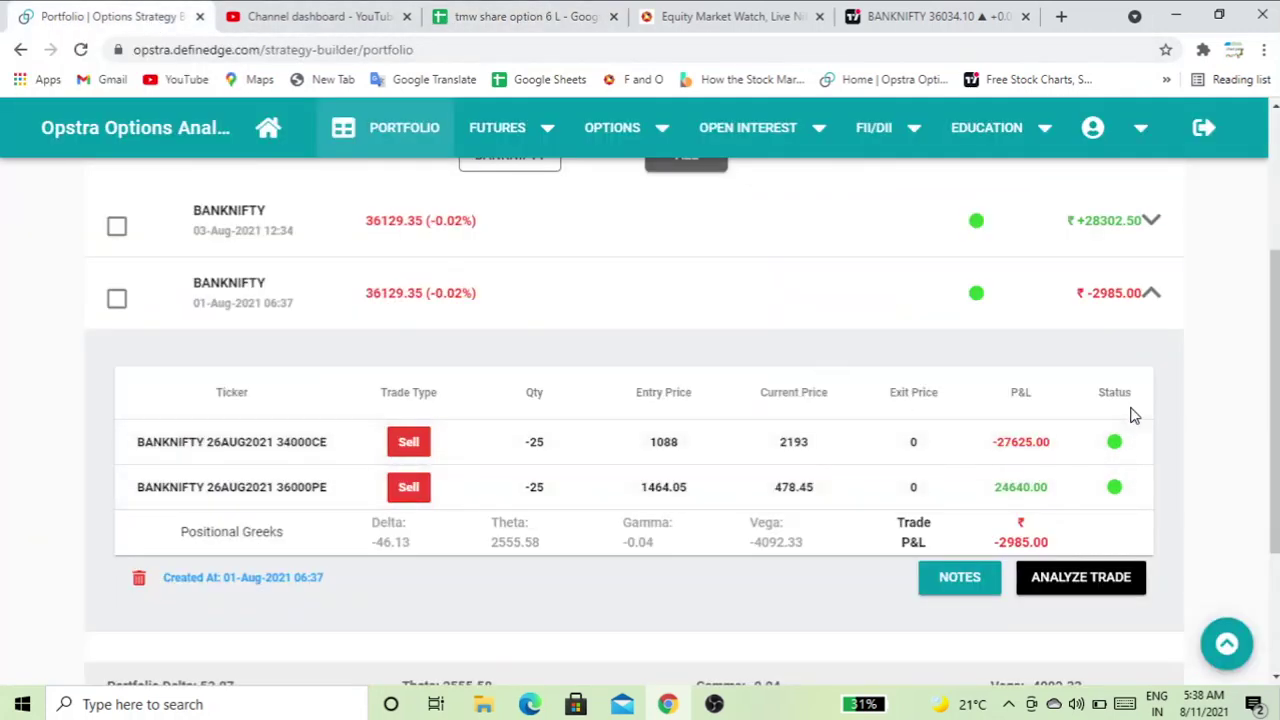
scroll(1134, 414, up, 3)
click(1151, 486)
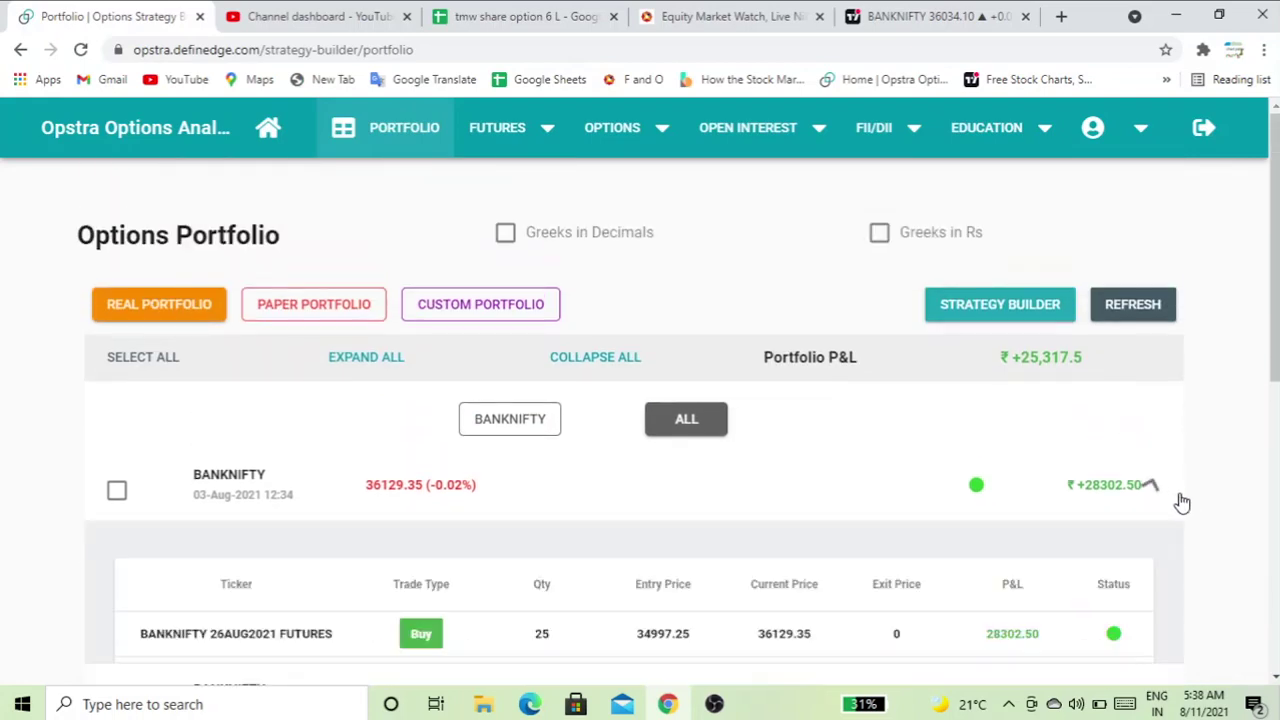
scroll(1100, 400, down, 2)
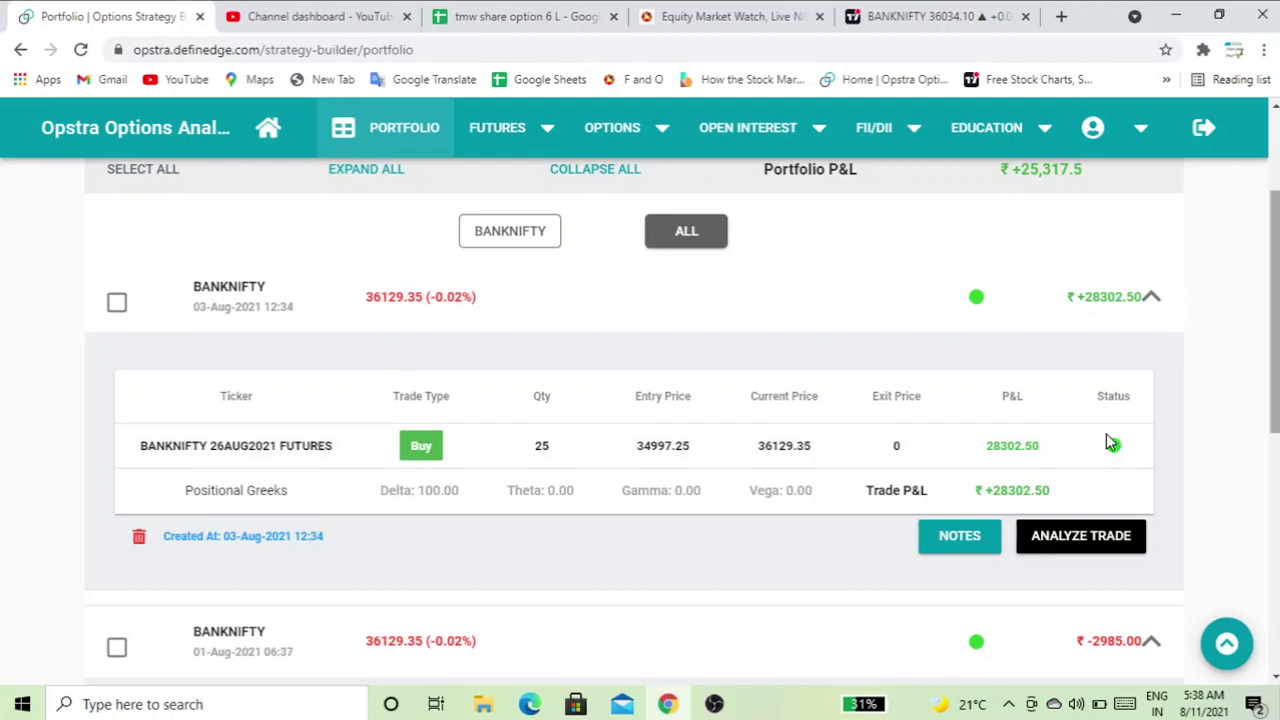
Open Sheet8 in the Google Sheets workbook and fill cell I40, in the 38000 row, with cyan.
click(520, 17)
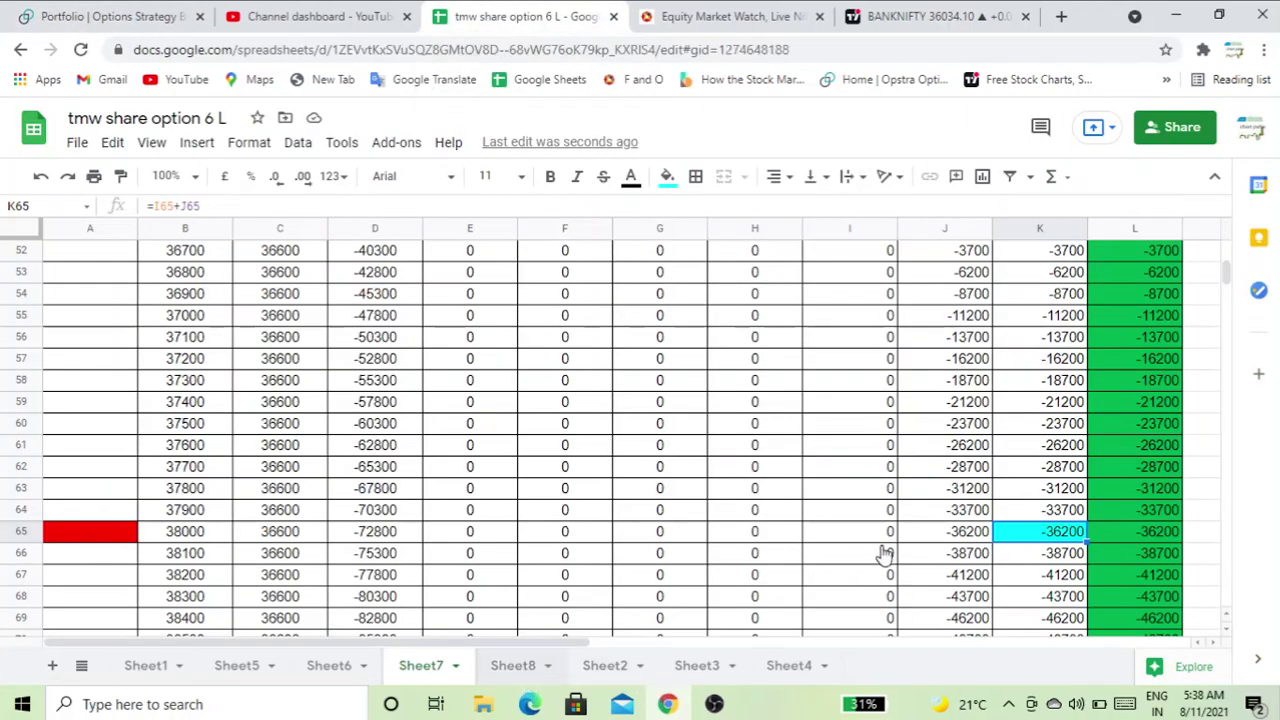
click(548, 662)
scroll(566, 580, down, 5)
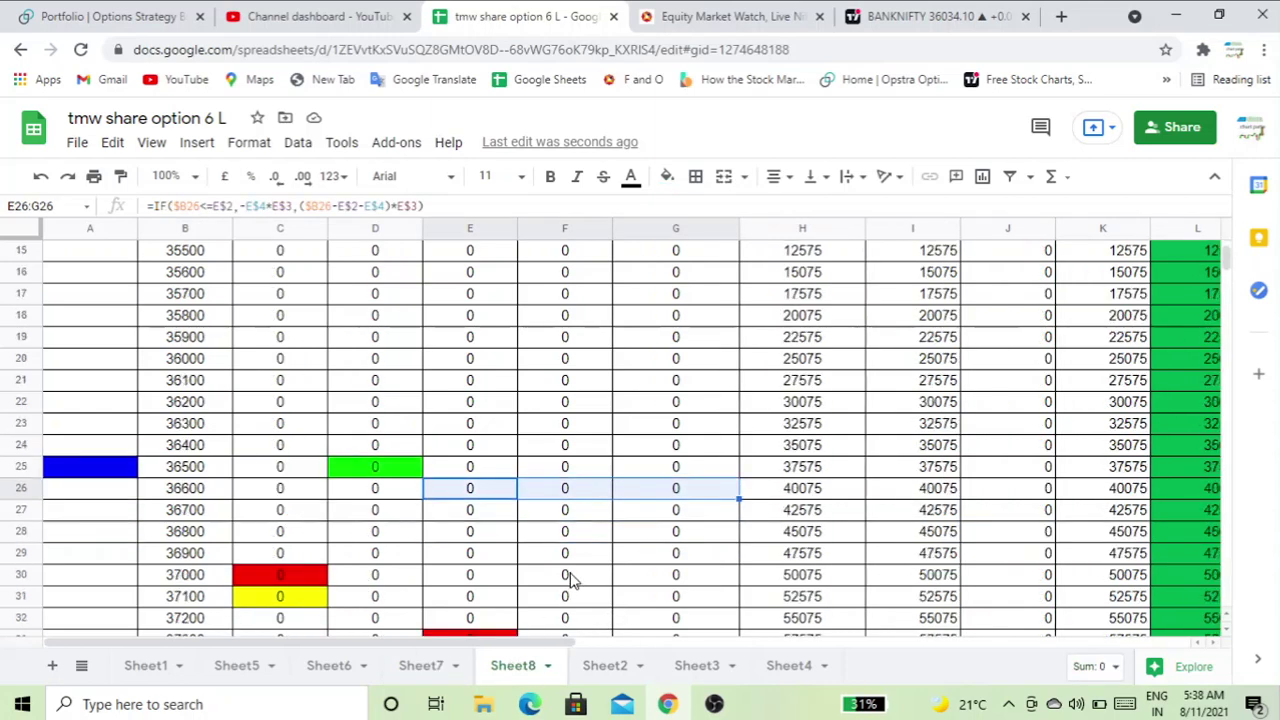
scroll(566, 580, down, 4)
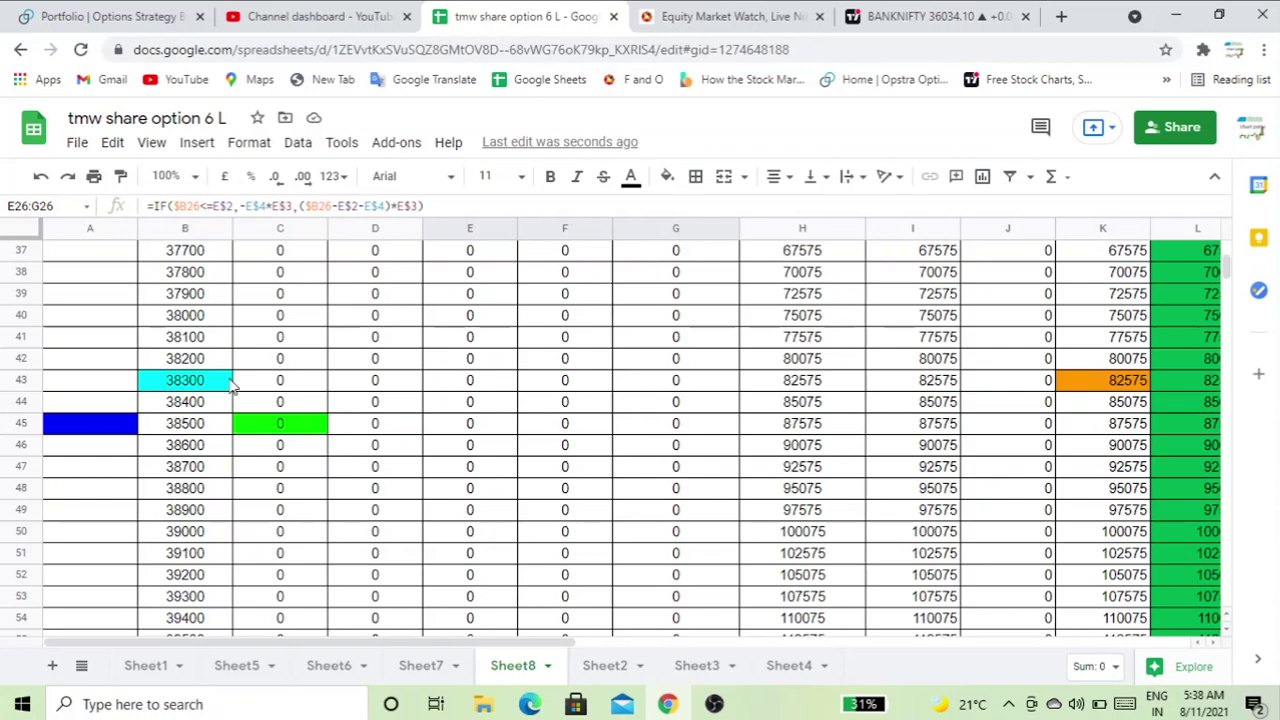
click(220, 320)
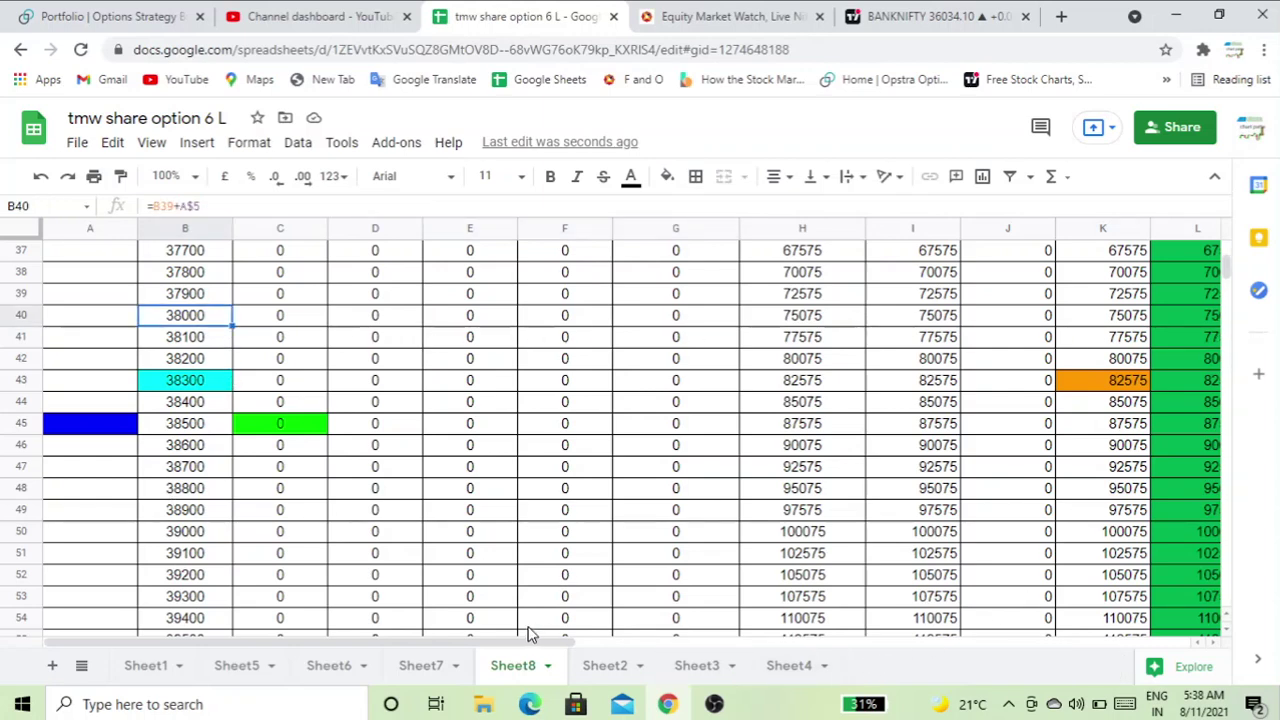
drag(535, 645, 698, 648)
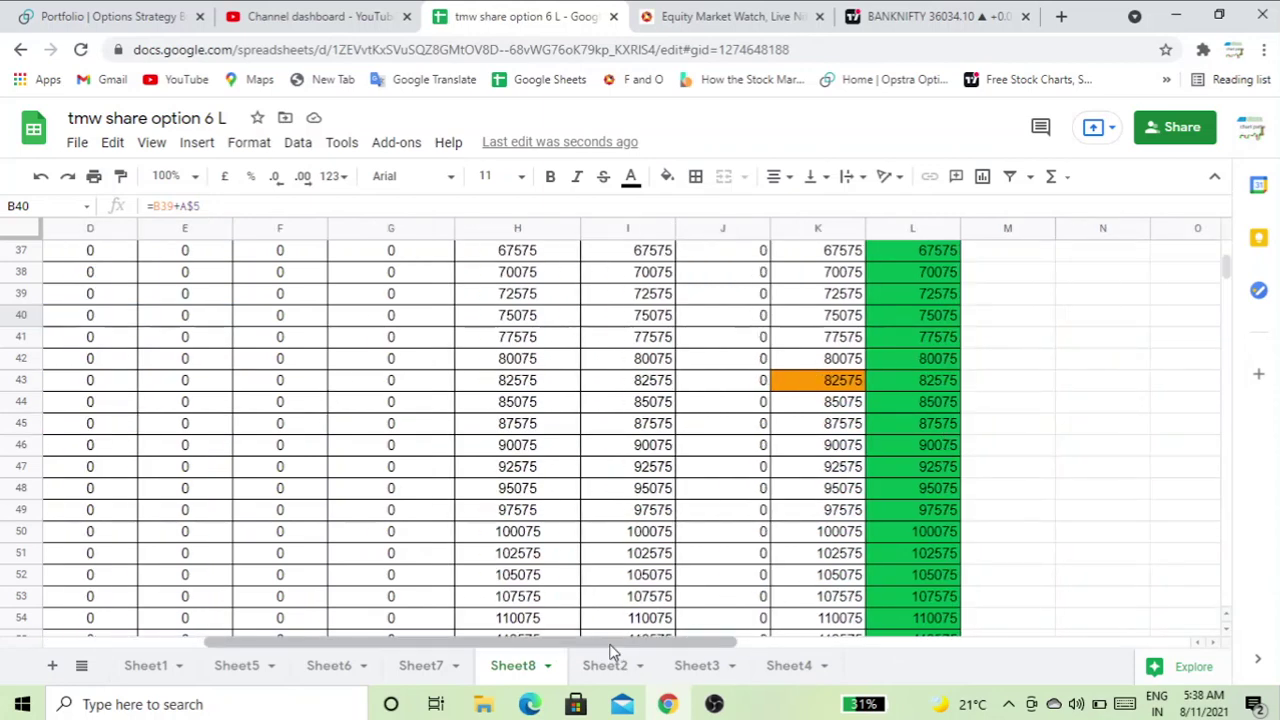
drag(583, 650, 251, 423)
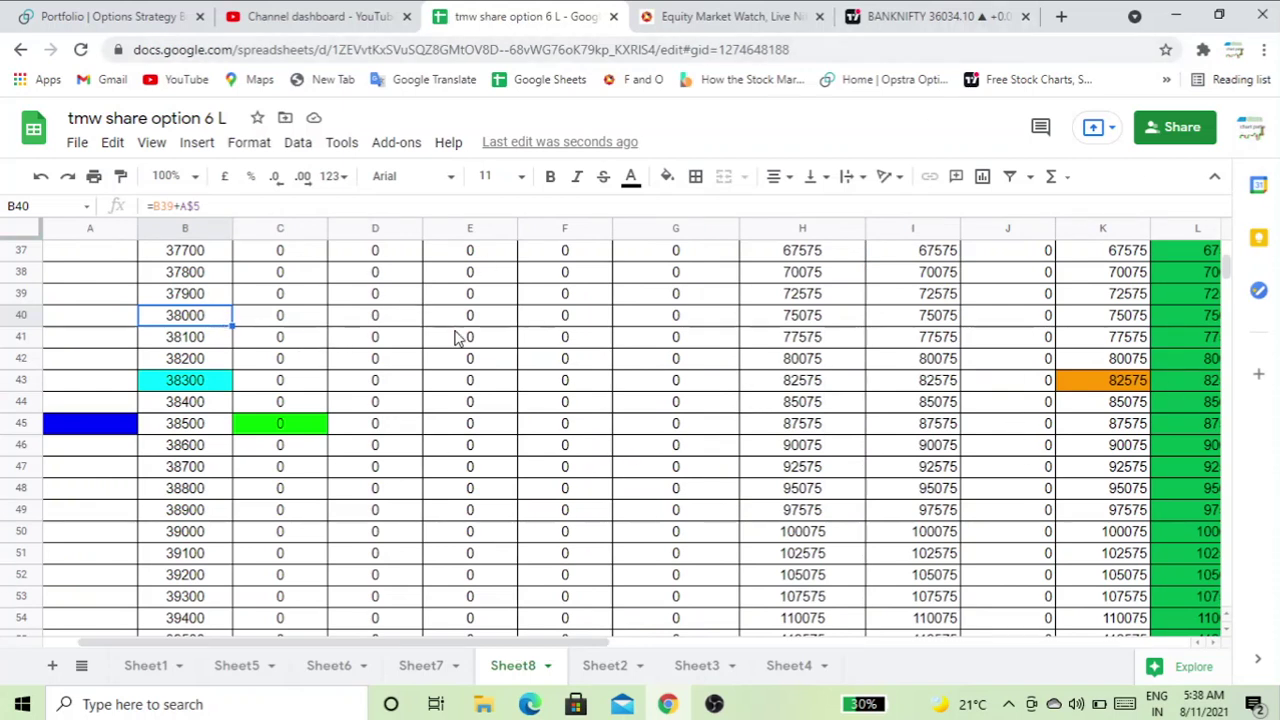
click(940, 320)
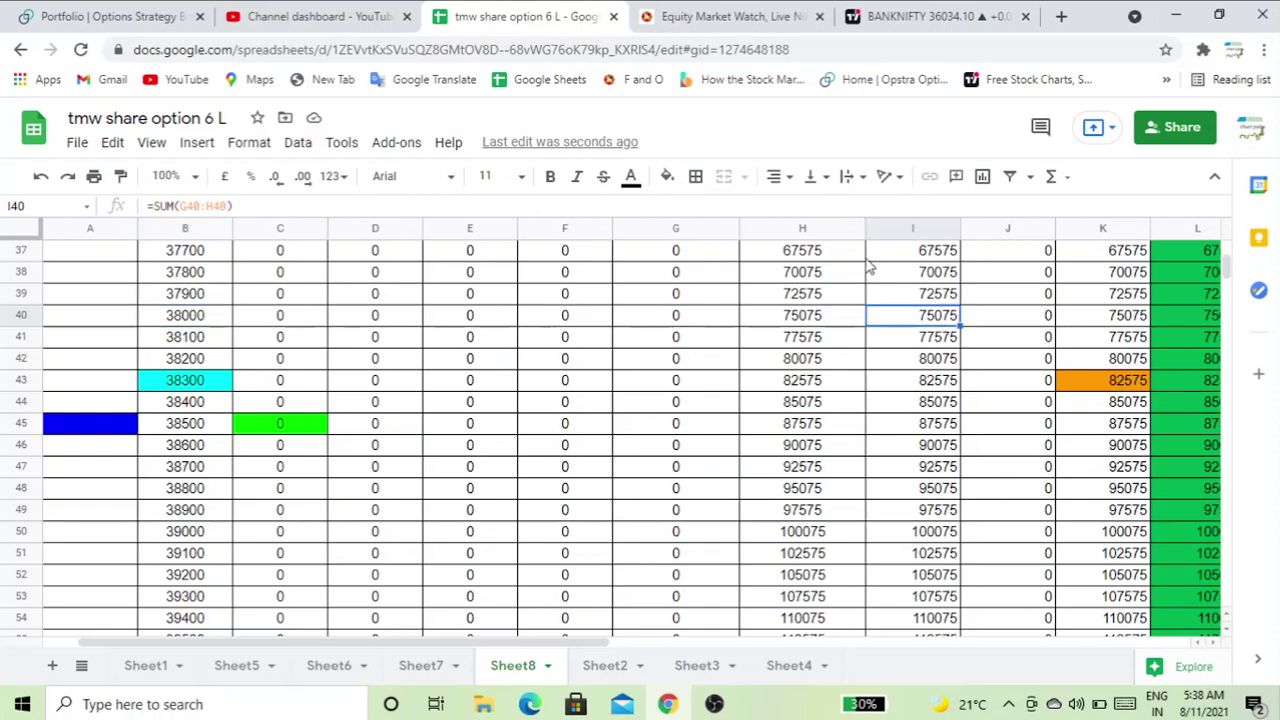
click(667, 178)
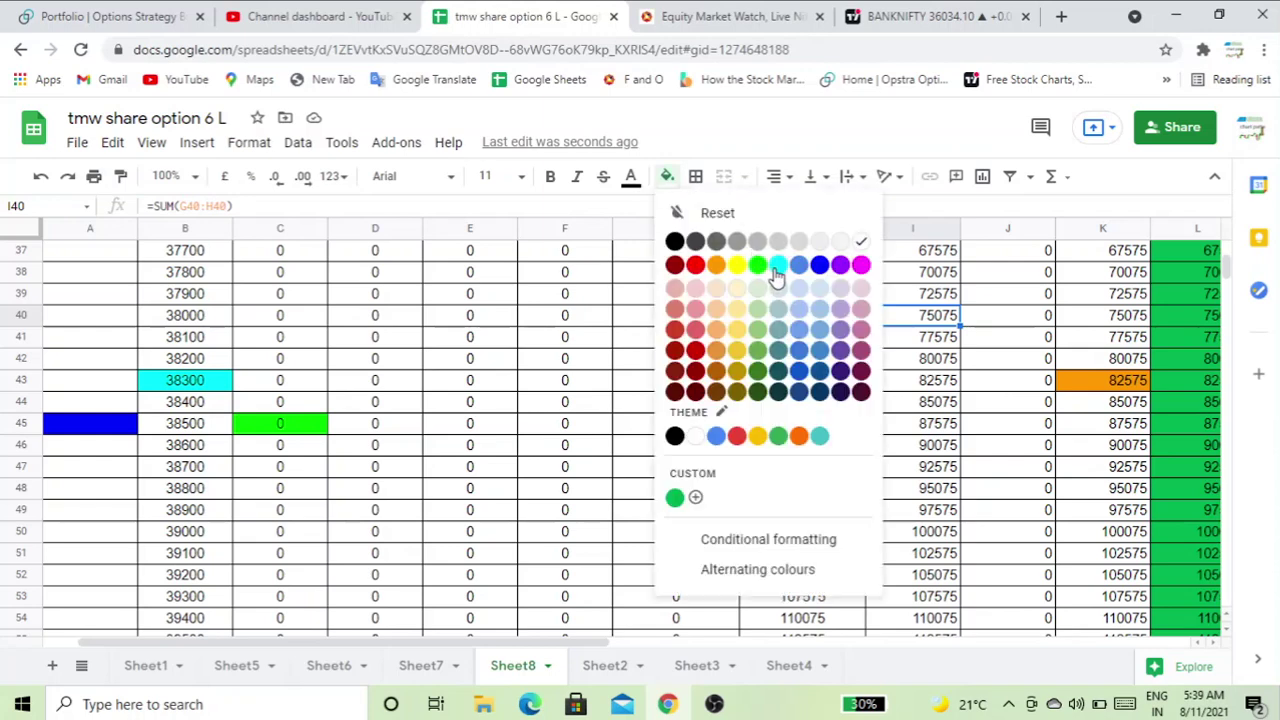
click(778, 264)
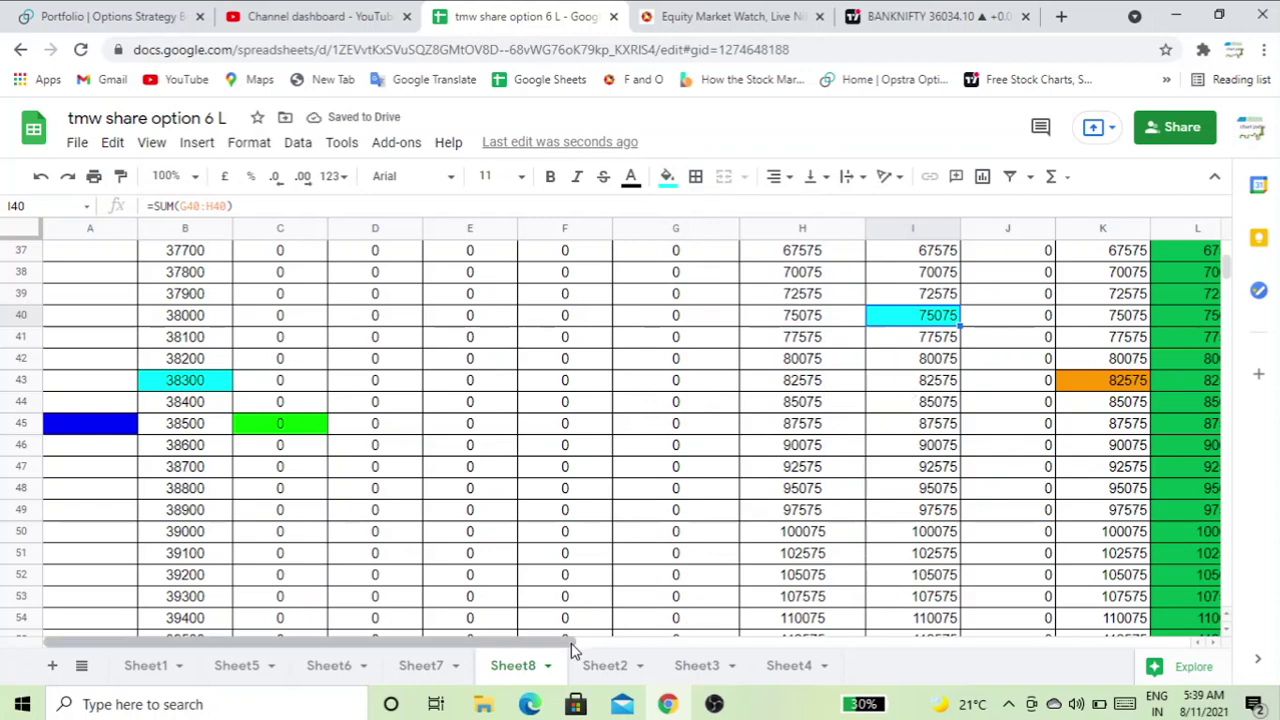
drag(571, 643, 634, 649)
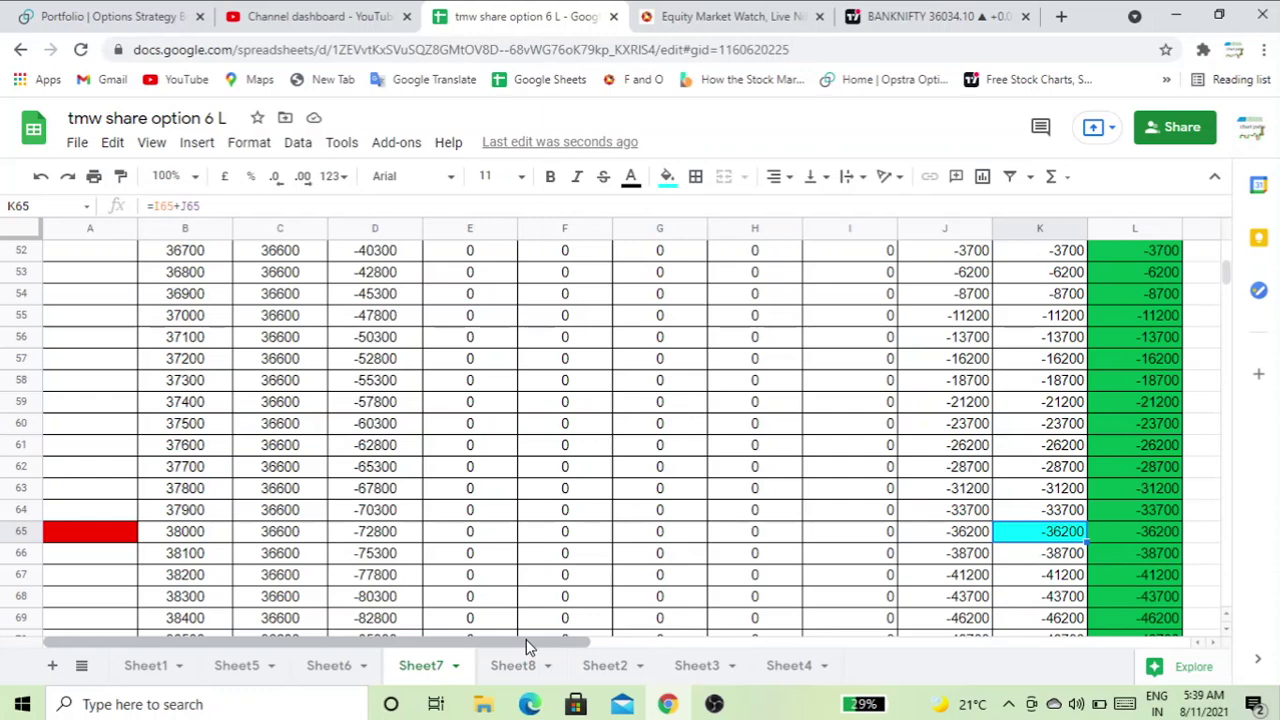
Select the empty Holdings/Futures strike cell G2 in Sheet7 and compare the sheet's order inputs with the futures position in the Opstra portfolio.
scroll(483, 627, up, 10)
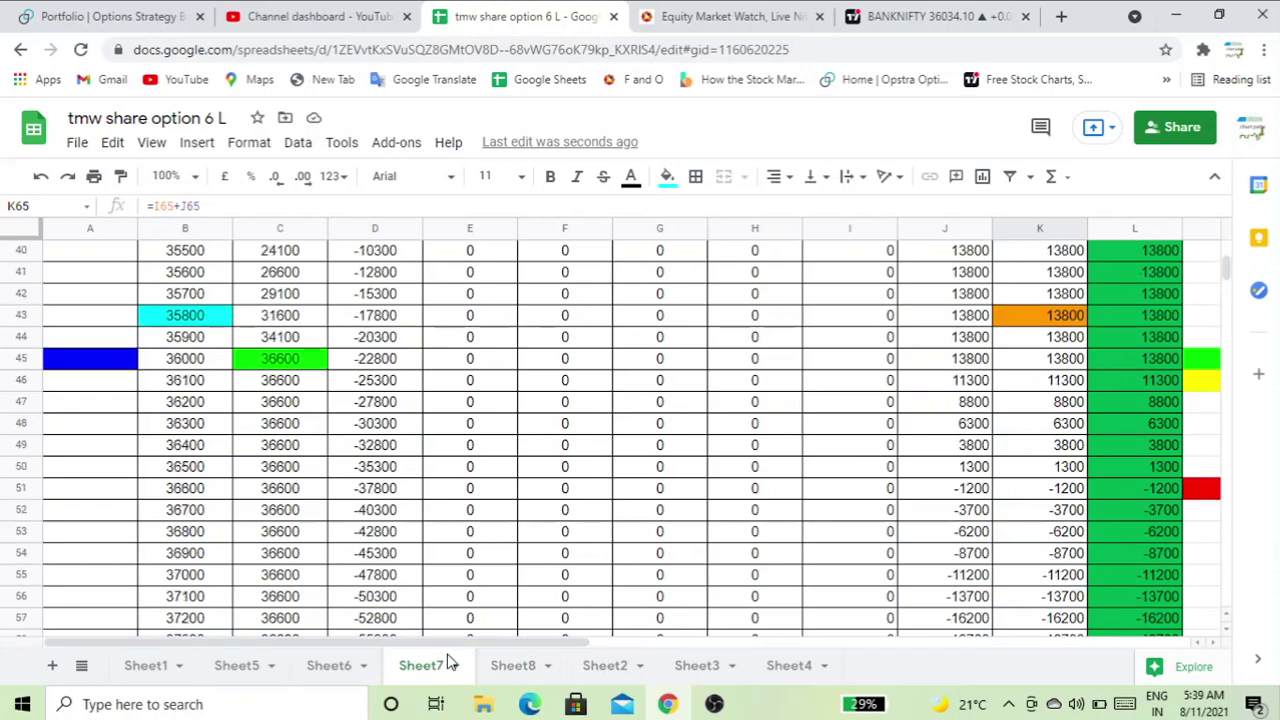
scroll(483, 627, up, 6)
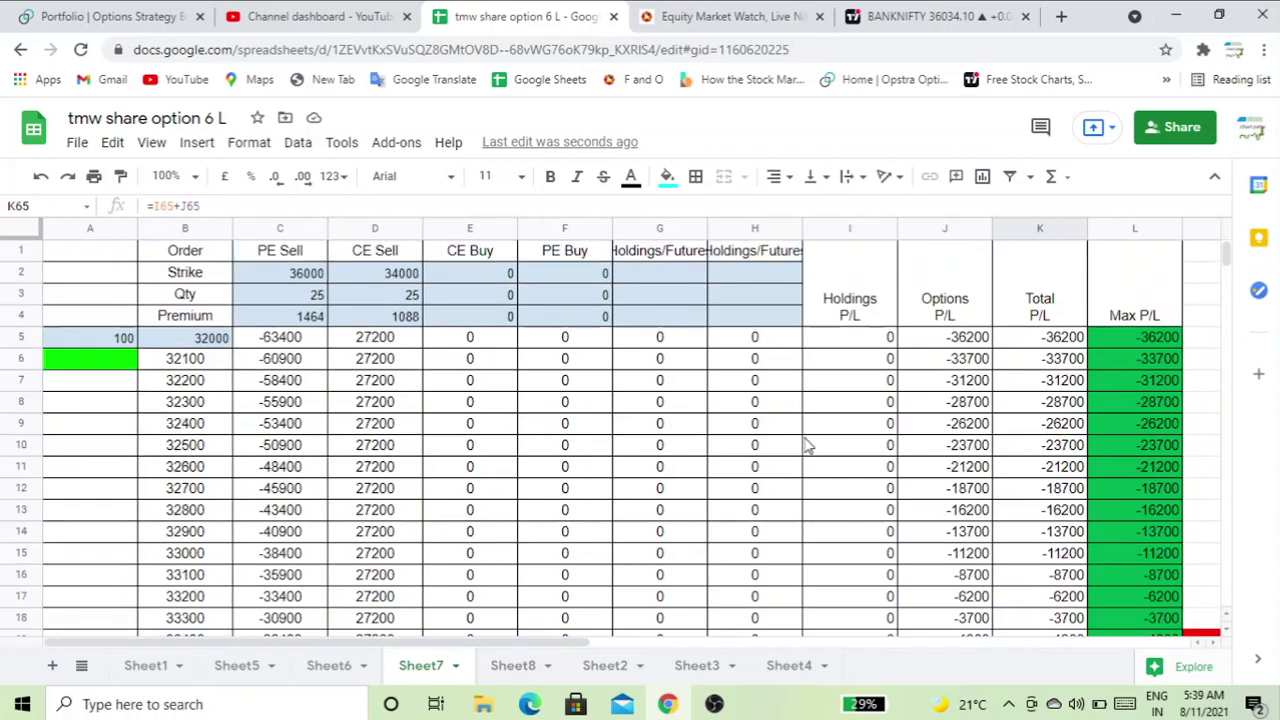
click(650, 276)
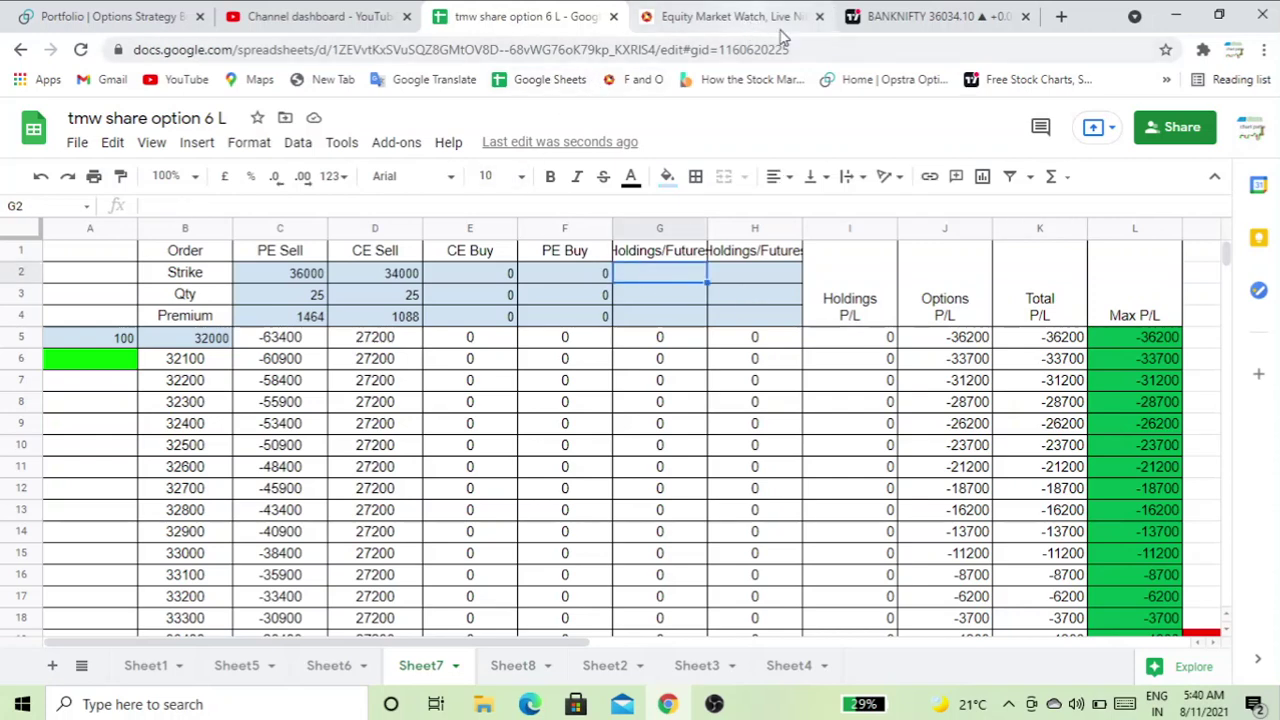
click(133, 17)
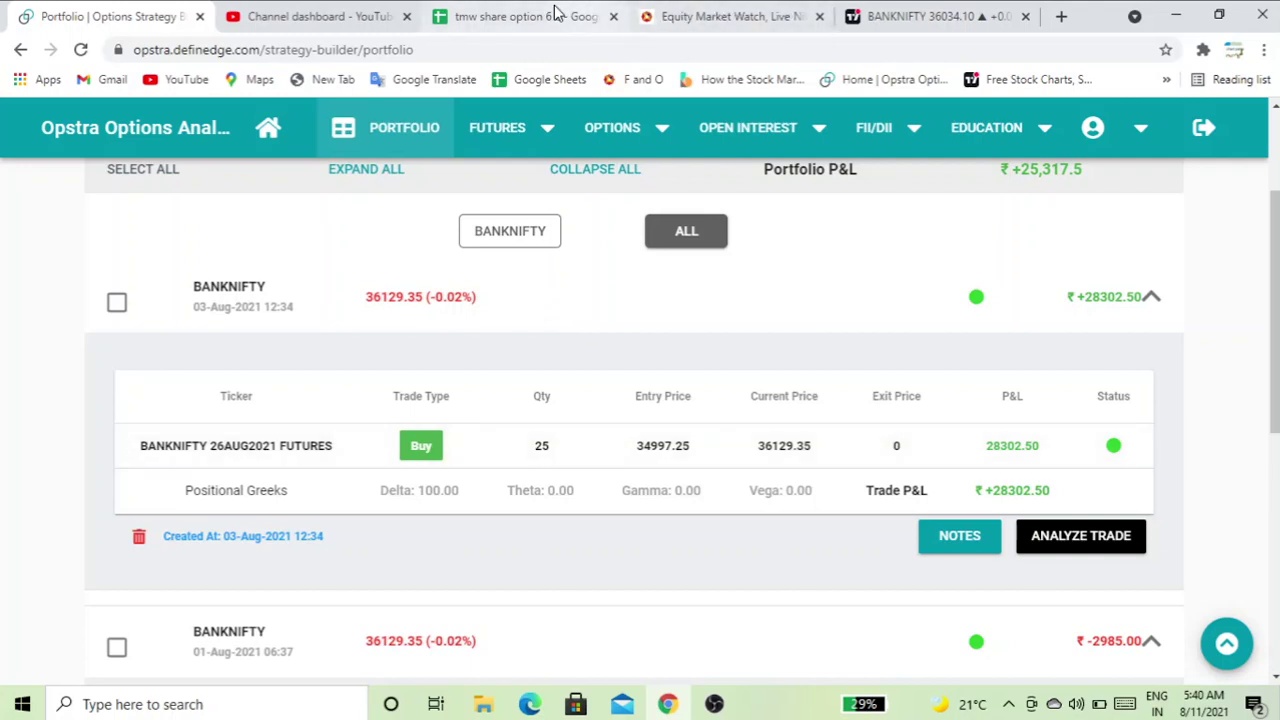
click(520, 16)
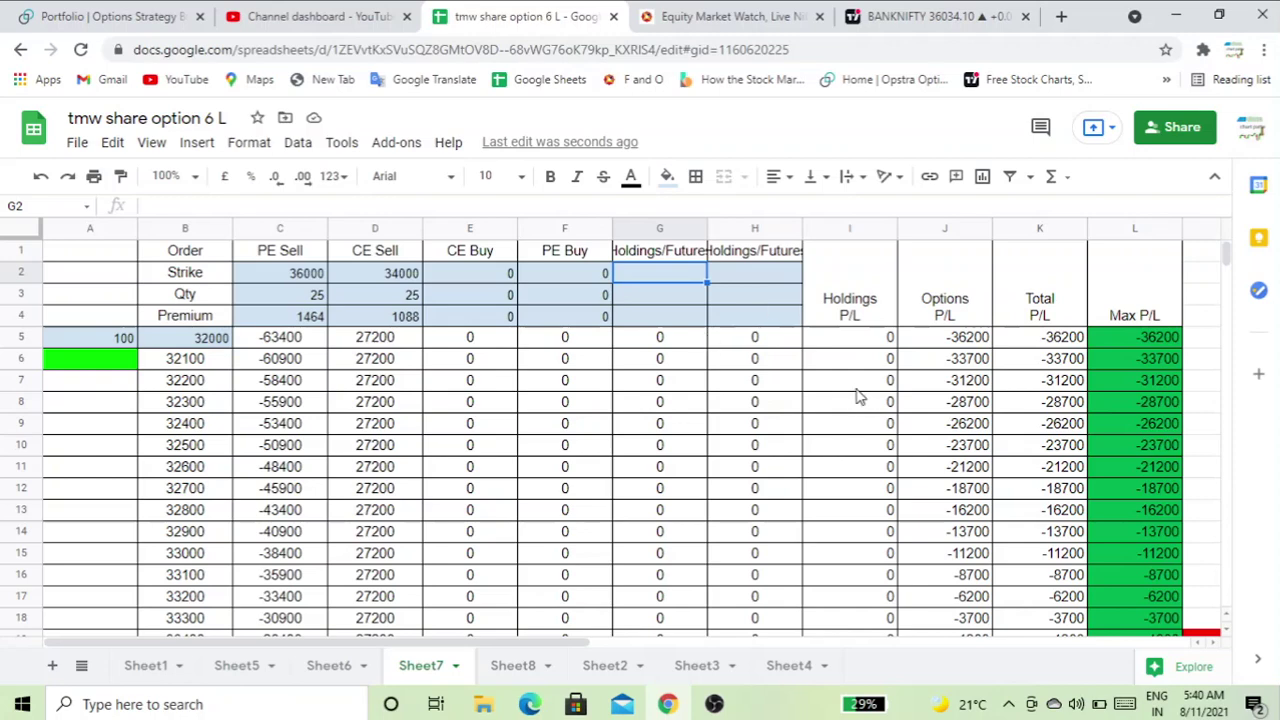
Switch to the Opstra portfolio and collapse the 03-Aug-2021 BANKNIFTY trade to review the option legs of the 01-Aug-2021 trade.
click(352, 20)
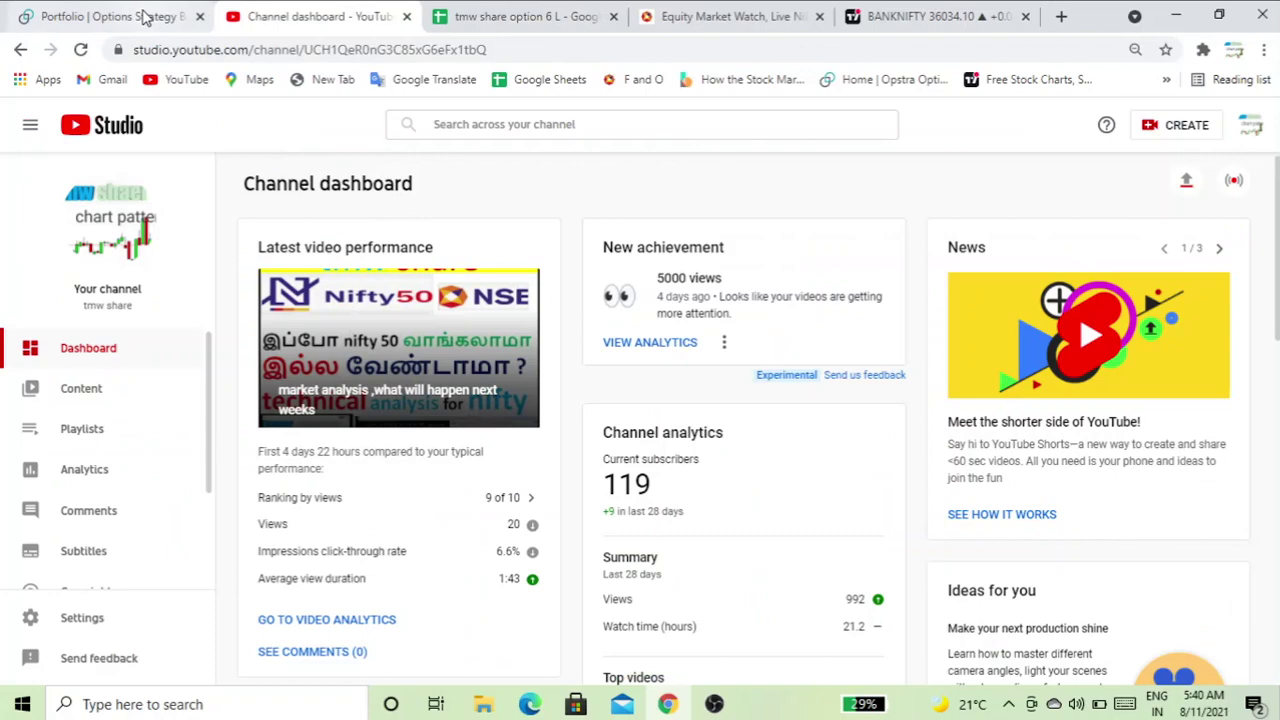
click(145, 18)
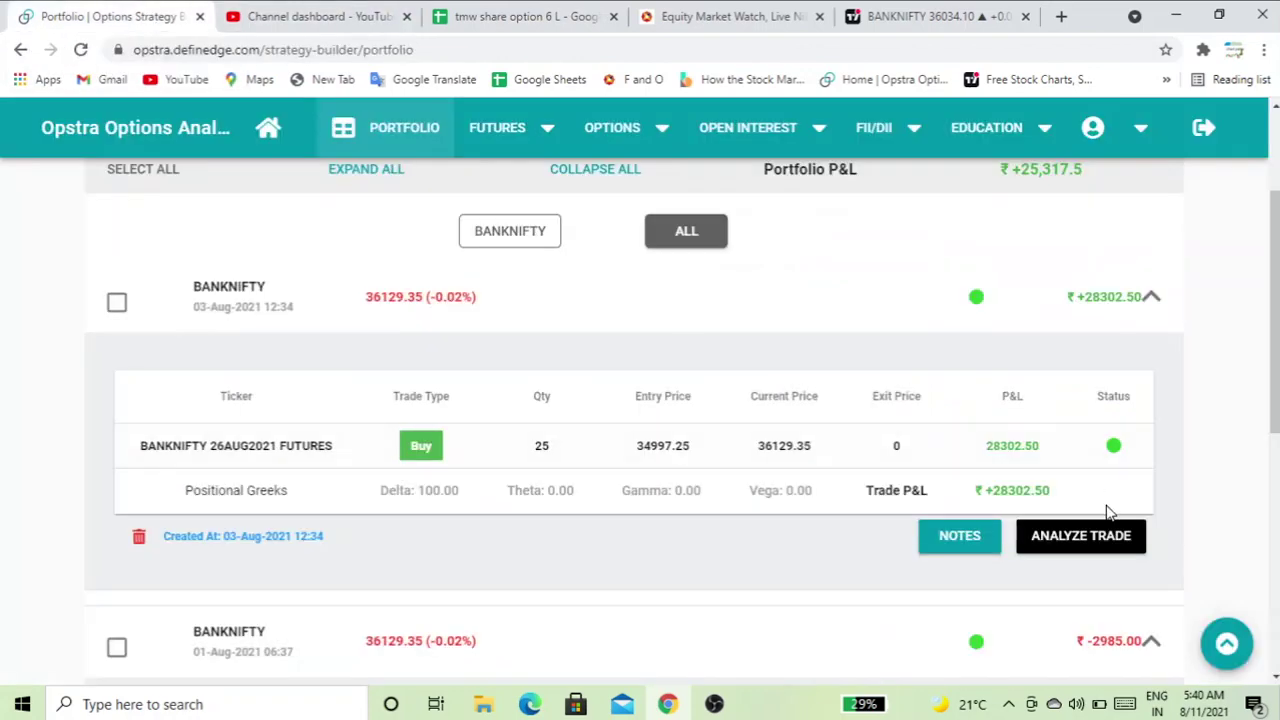
click(1152, 297)
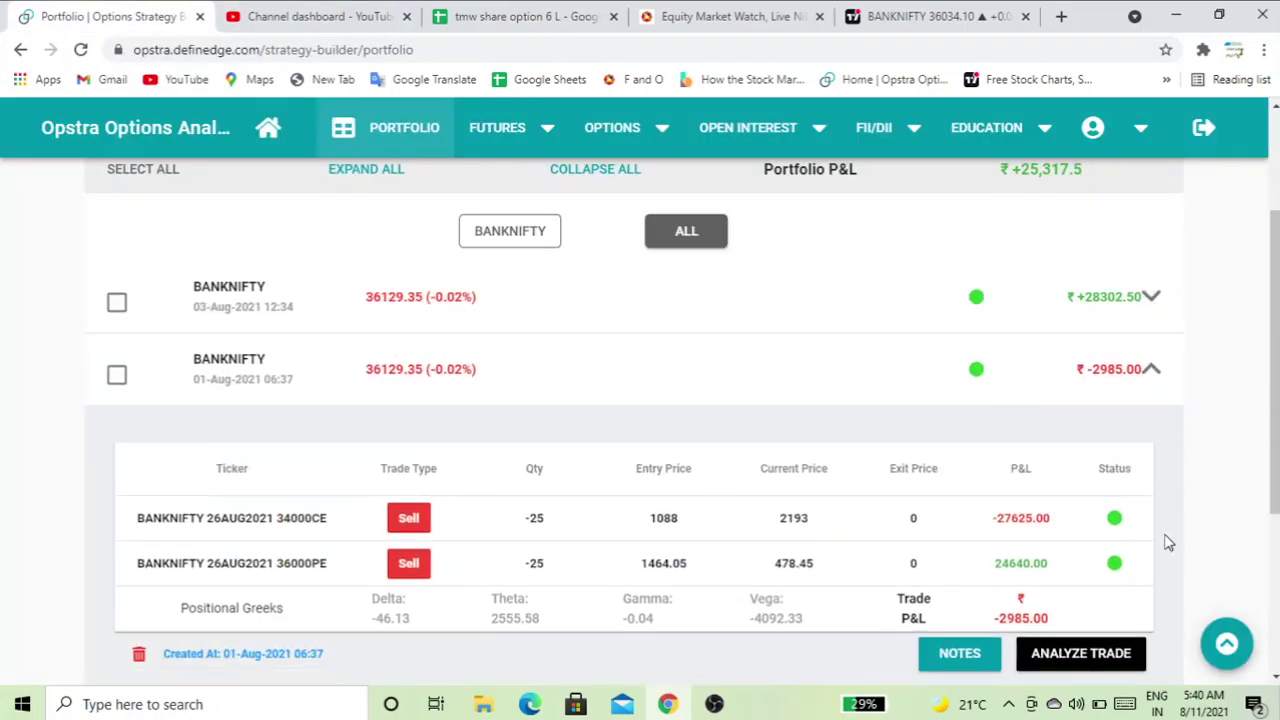
scroll(771, 580, down, 1)
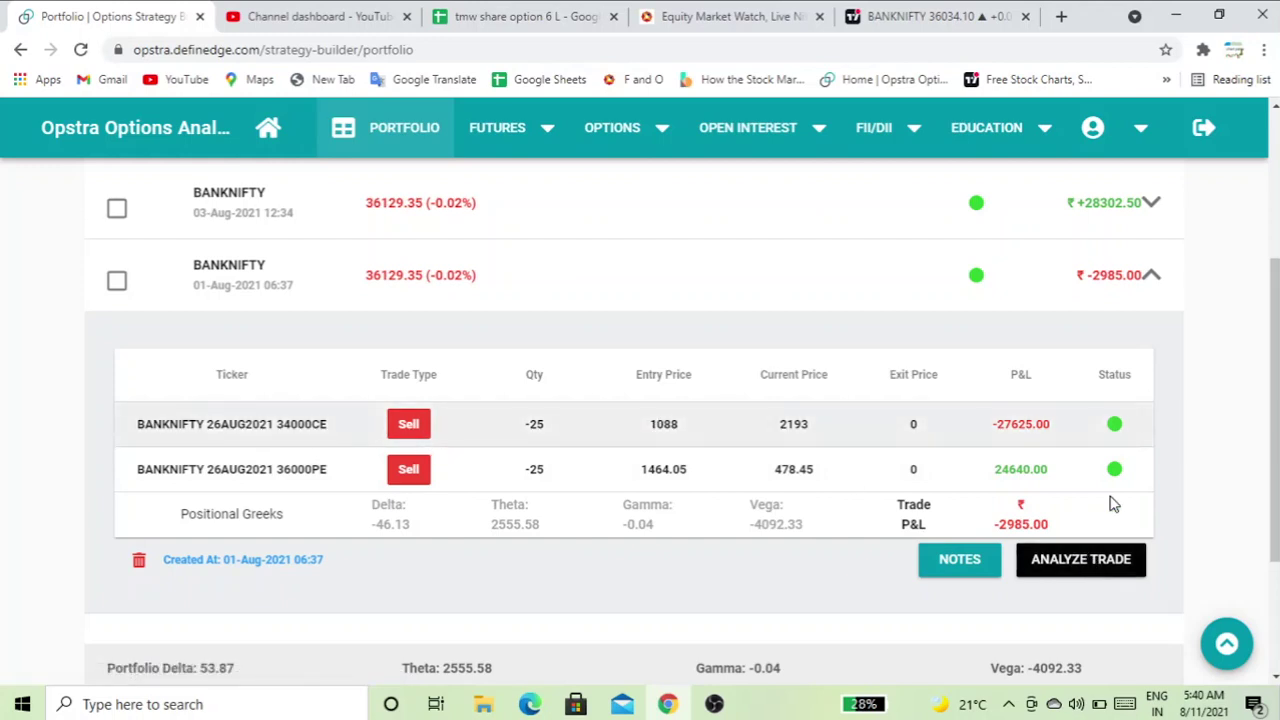
Open the 01-Aug-2021 BANKNIFTY trade for analysis and examine its strategy positions and payoff chart.
click(1073, 566)
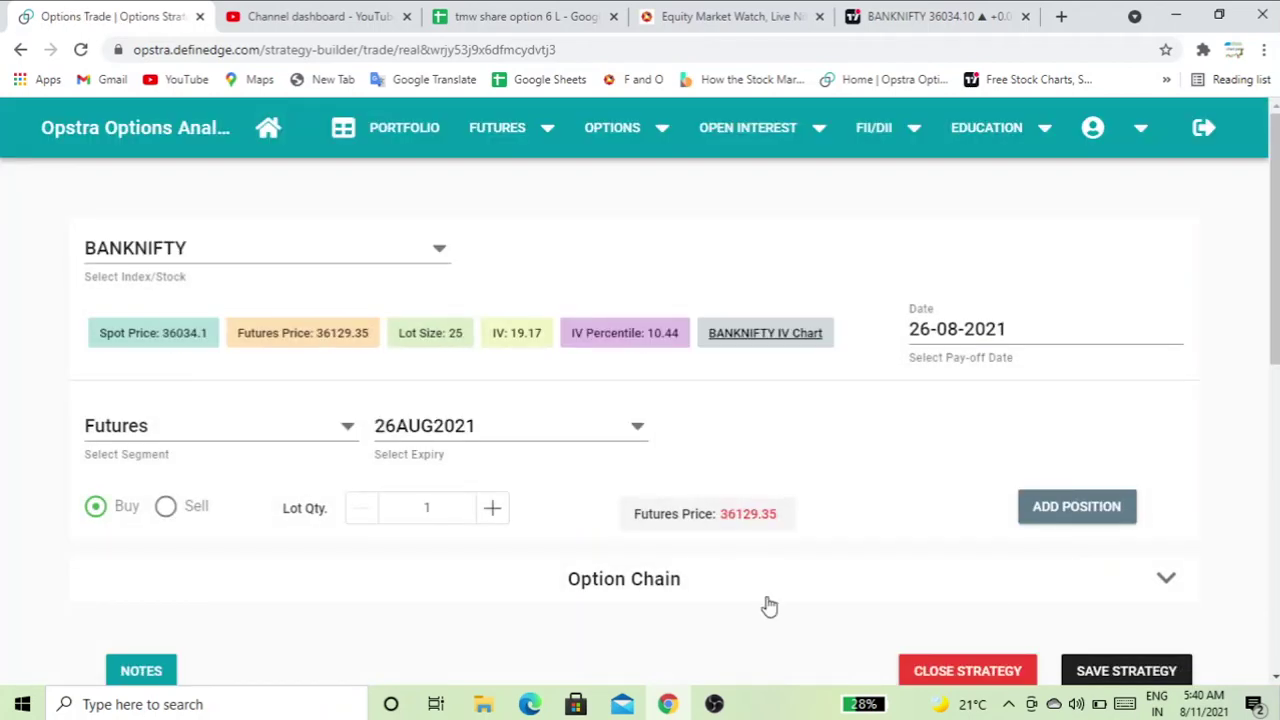
scroll(806, 594, down, 1)
scroll(810, 594, down, 3)
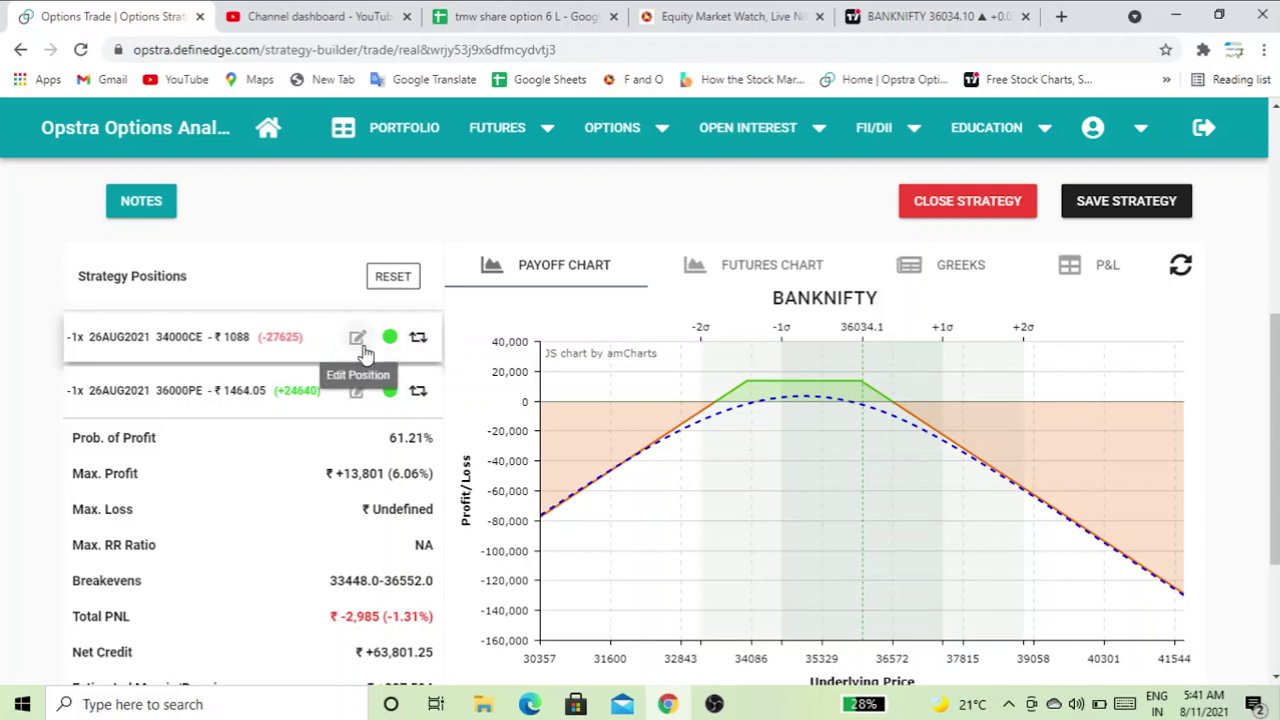
Reverse the 26AUG2021 34000CE leg from Sell to Buy and open its position details for editing.
click(419, 338)
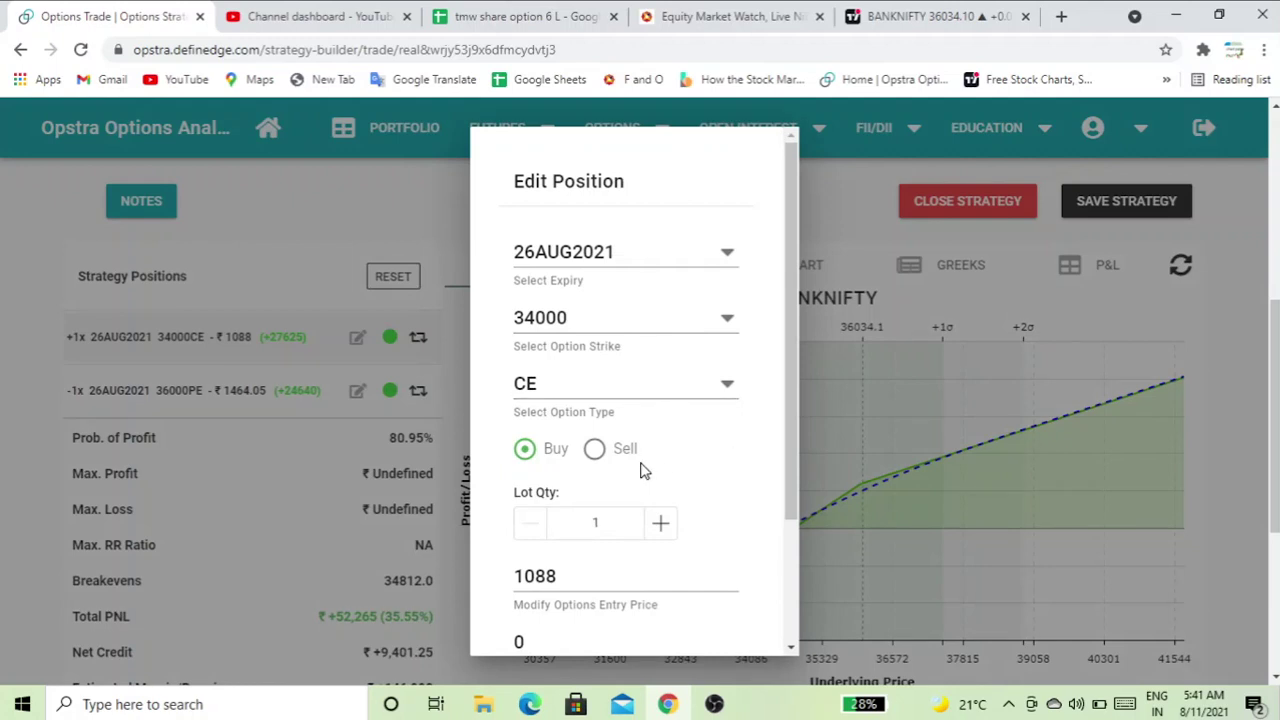
scroll(697, 445, down, 3)
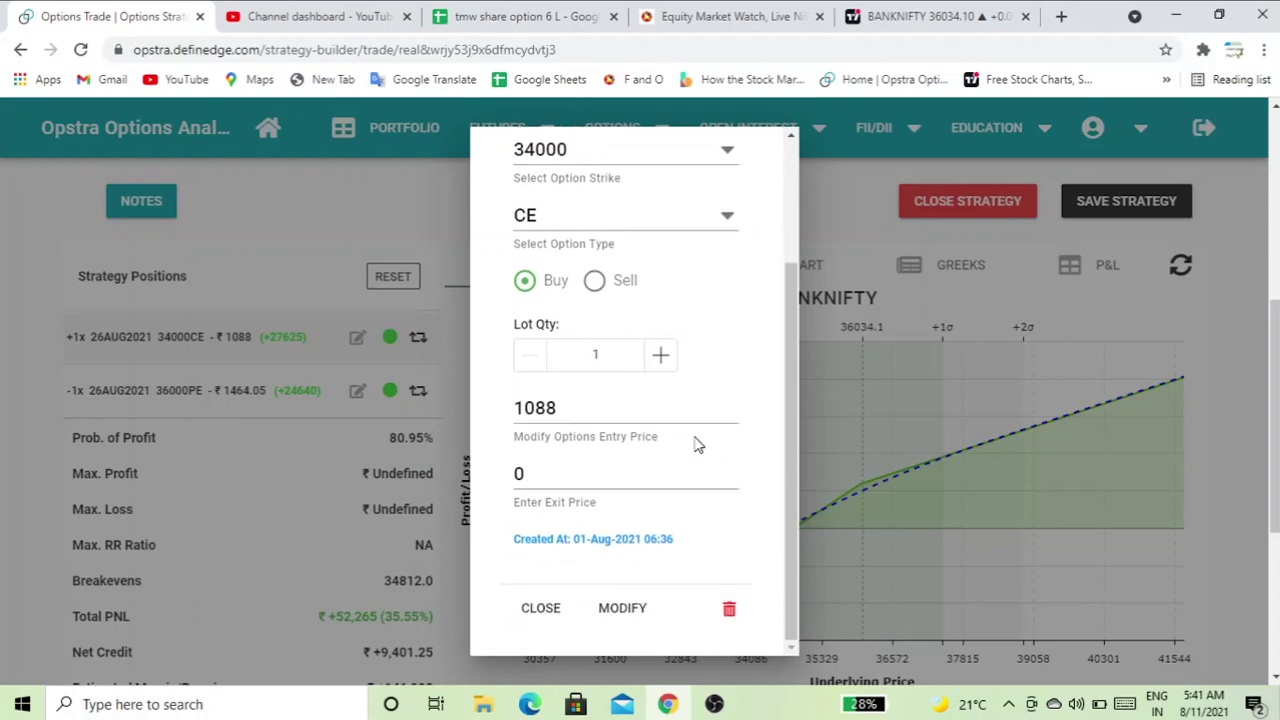